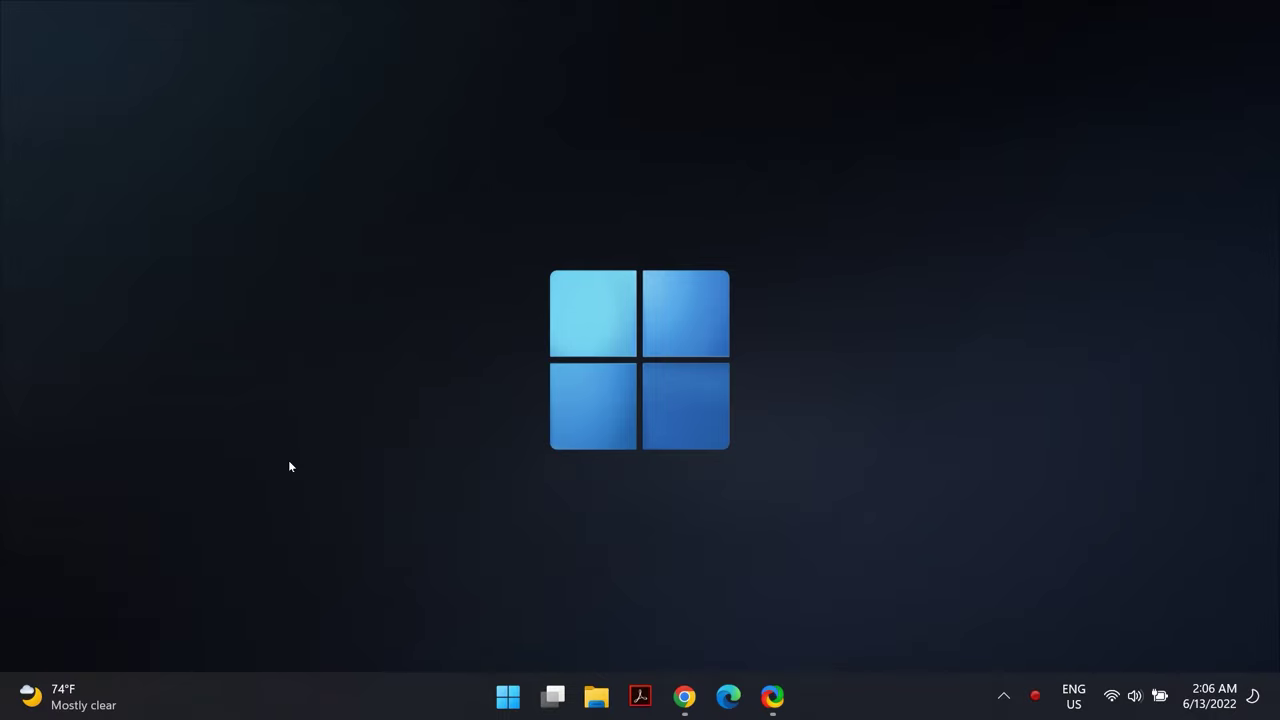
# Review the Display settings, keeping 150% scale and 1920 × 1080 resolution, then close Settings
pyautogui.click(506, 699)
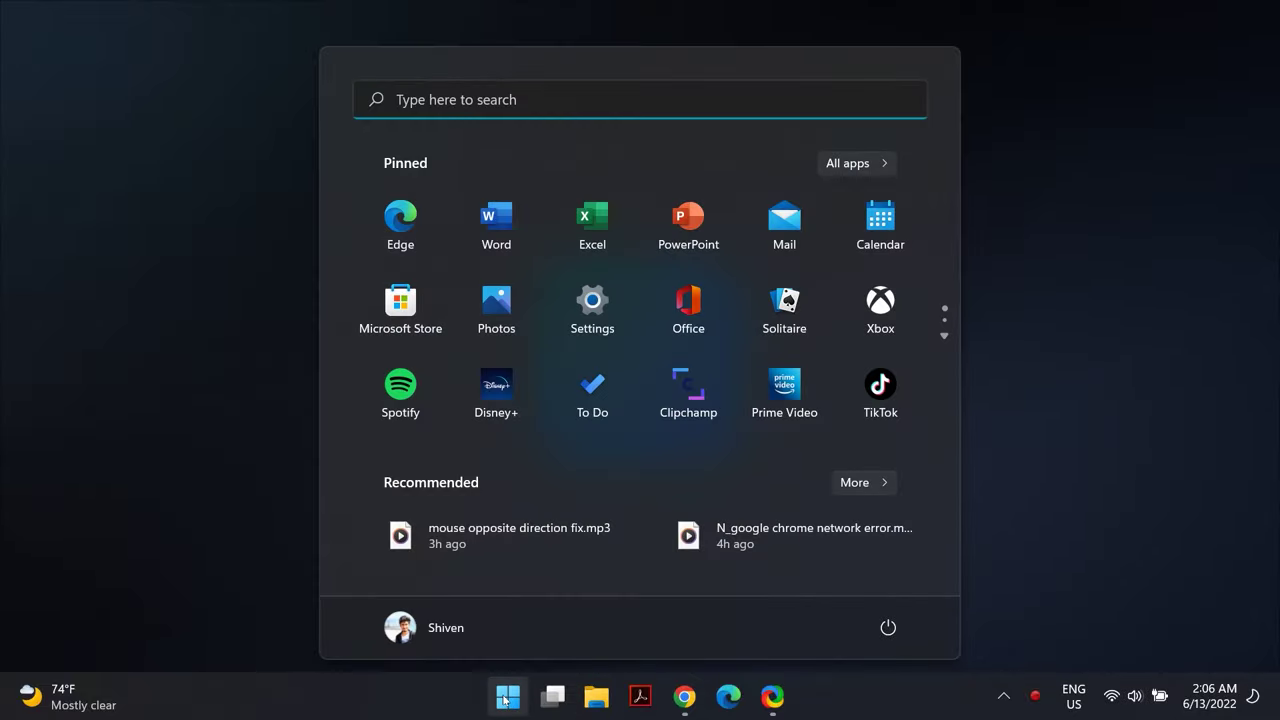
pyautogui.write('sett')
pyautogui.press('Return')
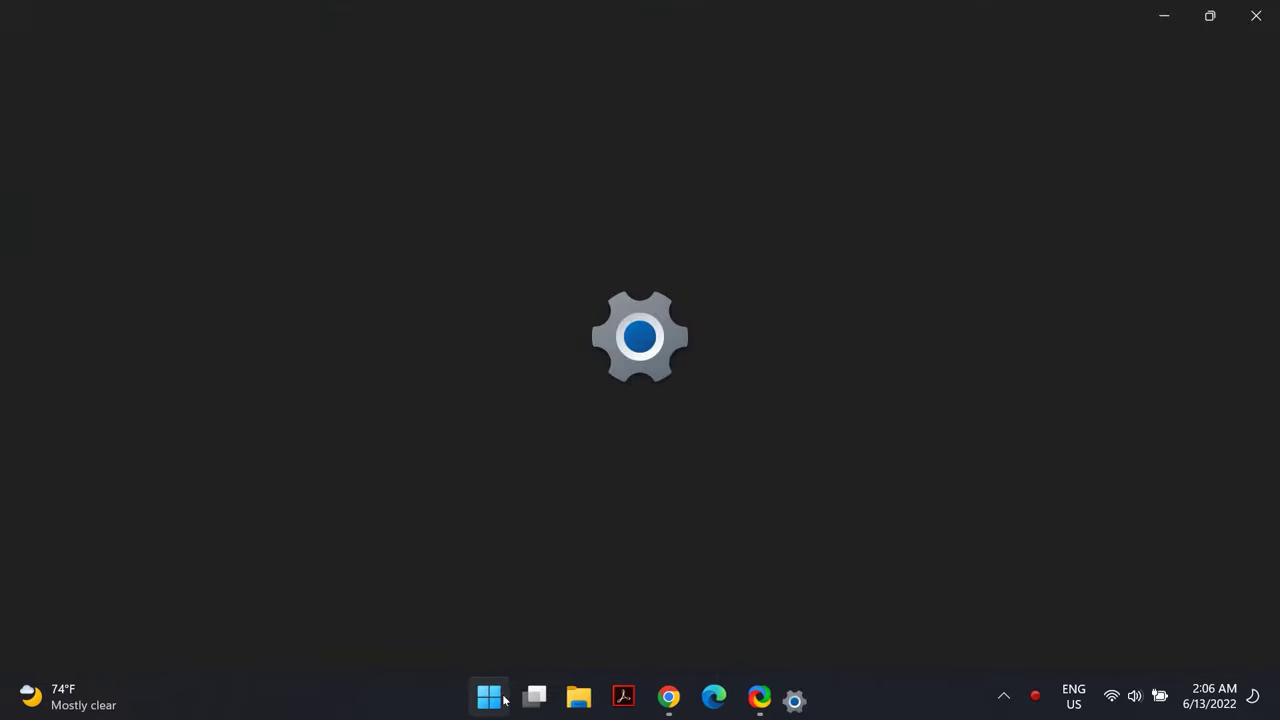
pyautogui.click(421, 264)
pyautogui.scroll(-3, 612, 413)
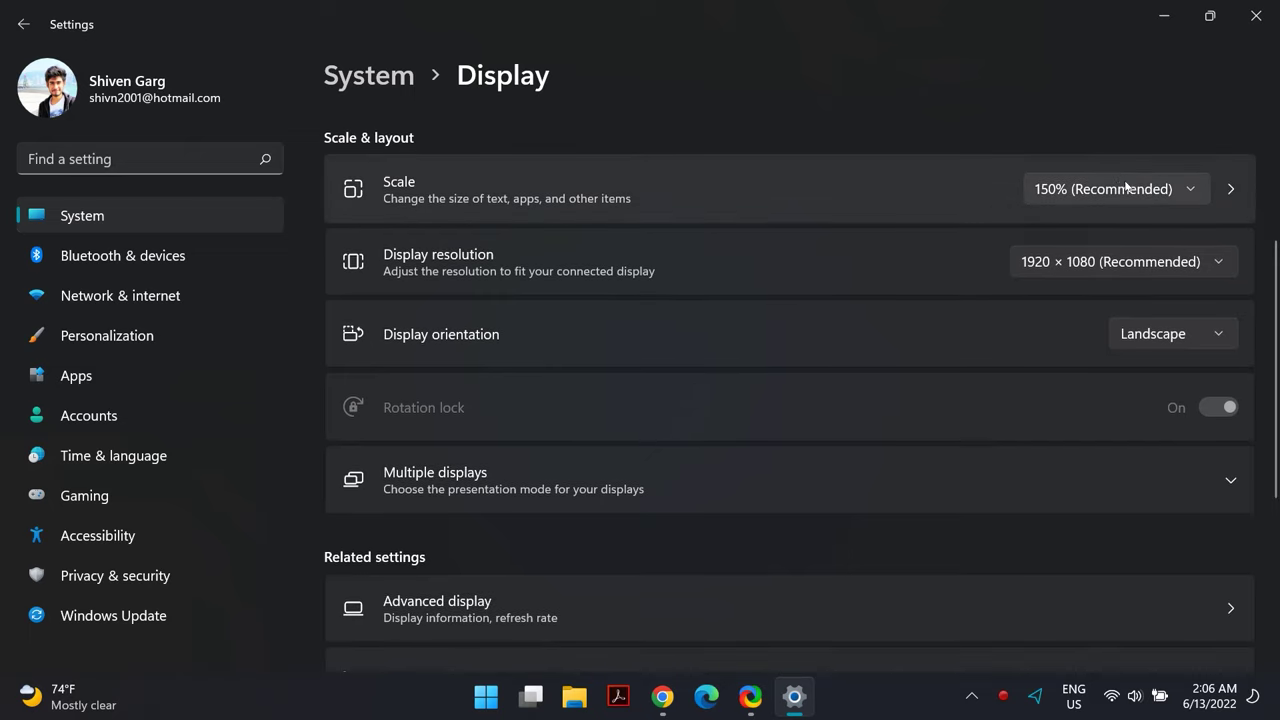
pyautogui.click(1112, 189)
pyautogui.click(1116, 189)
pyautogui.click(1118, 260)
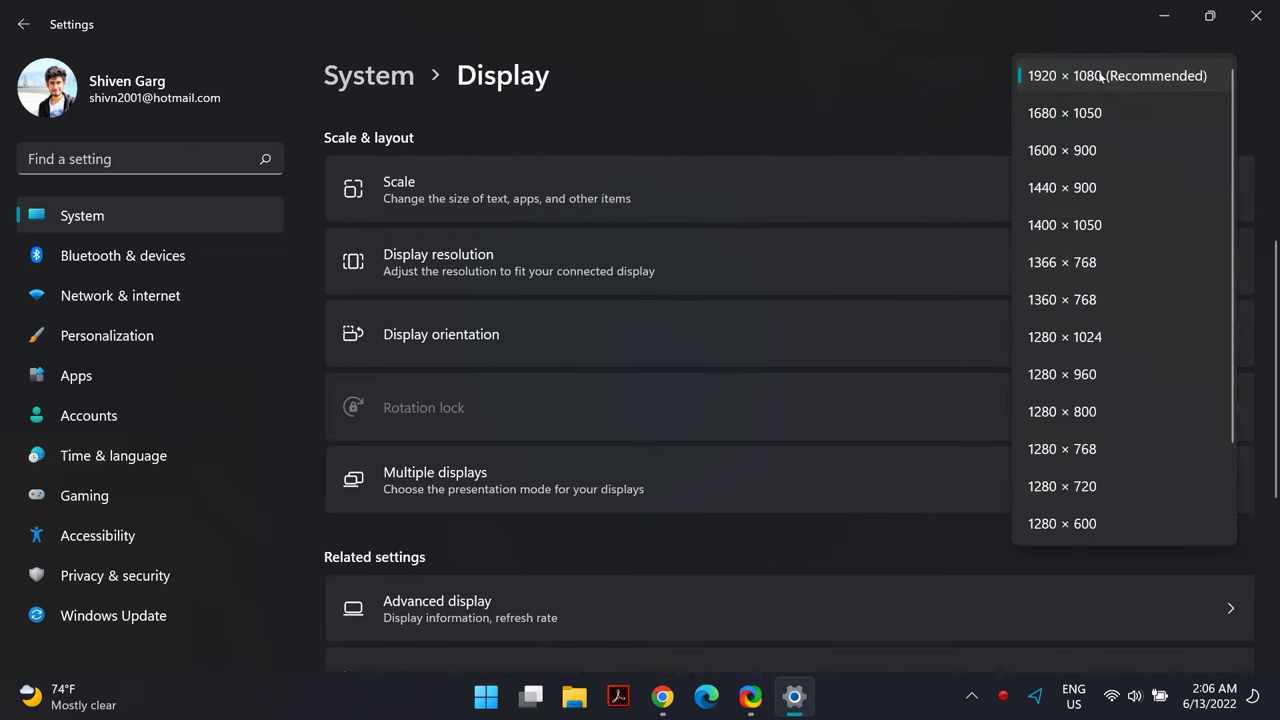
pyautogui.click(1100, 76)
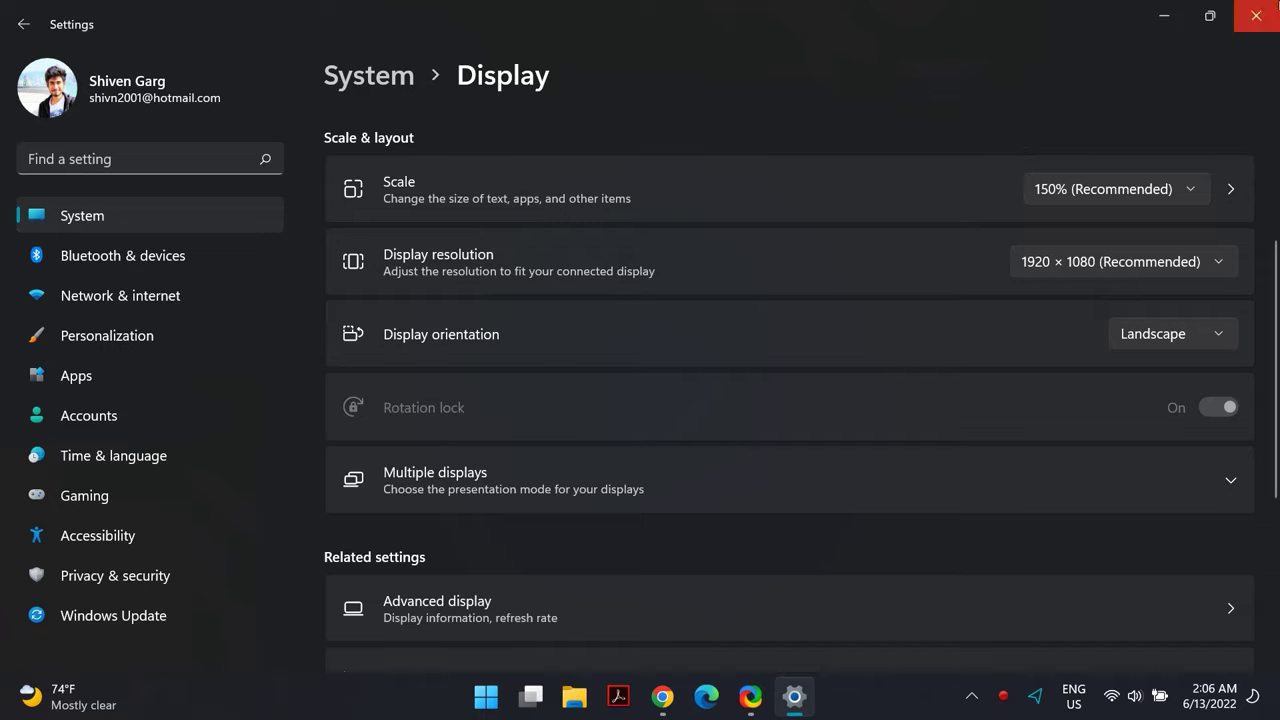
pyautogui.click(1256, 16)
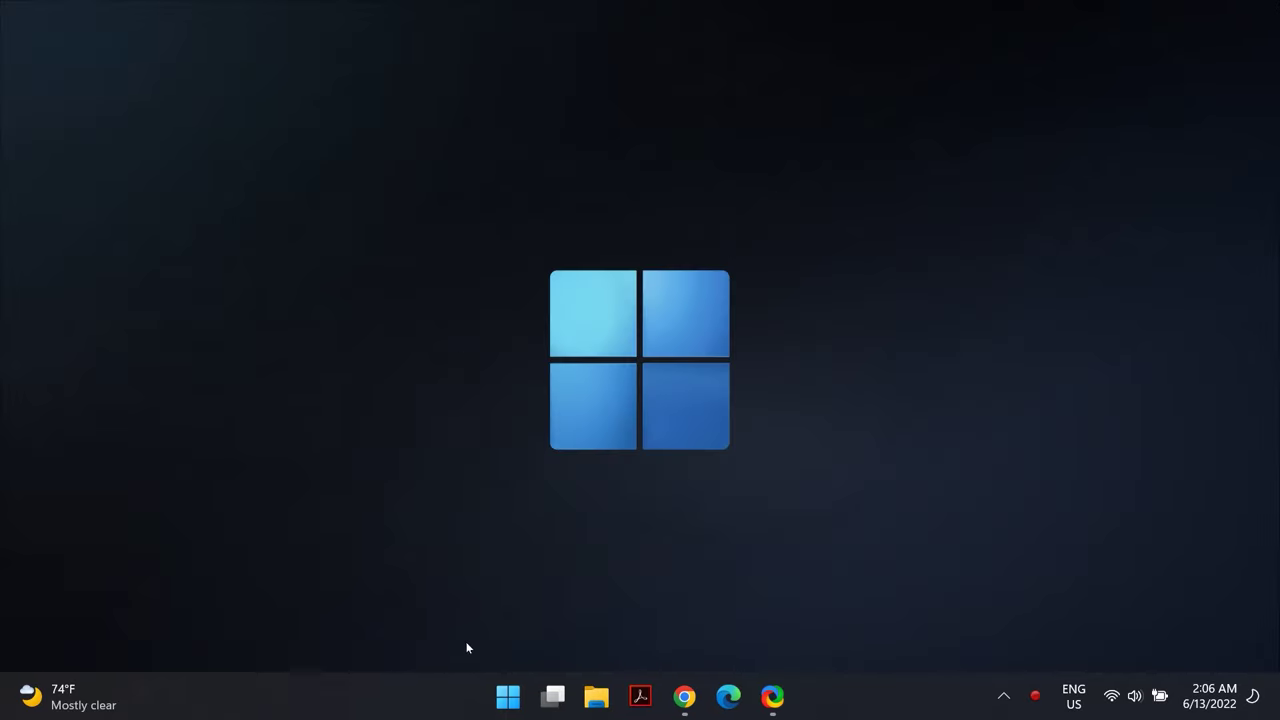
# Open the ClearType text tuner and toggle ClearType off and on, leaving it enabled
pyautogui.click(504, 705)
pyautogui.write('adju')
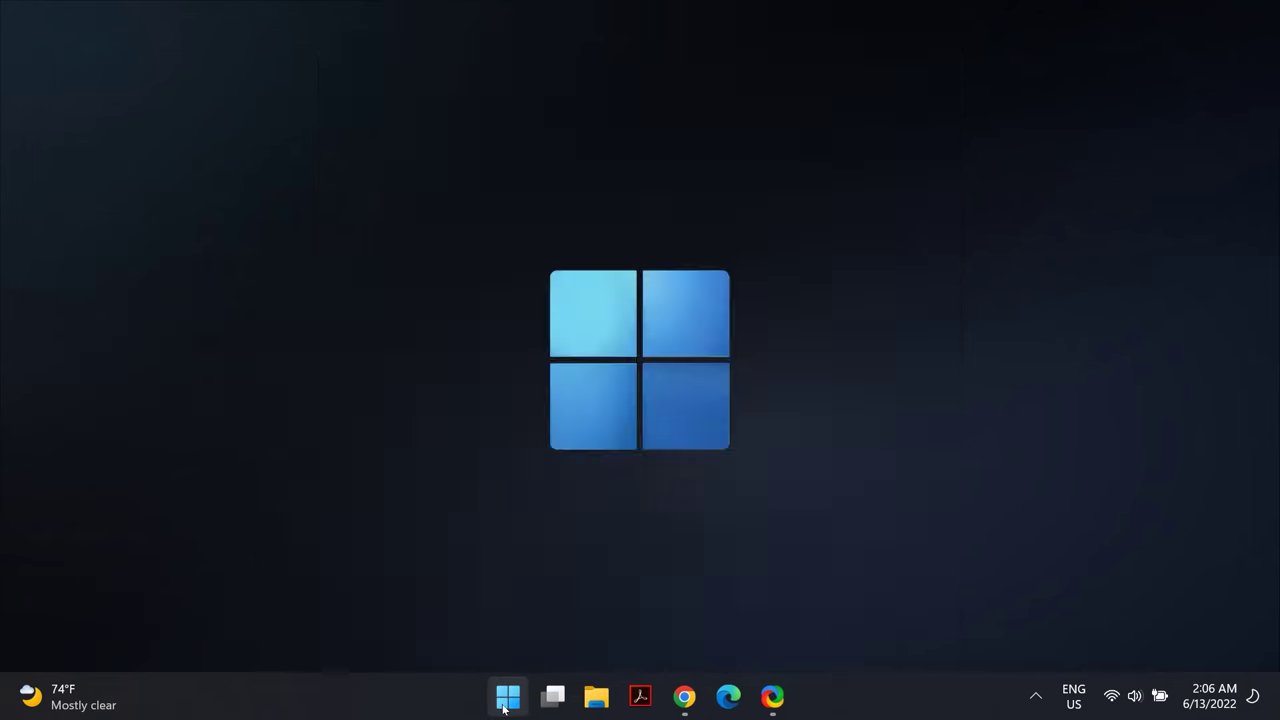
pyautogui.write('s')
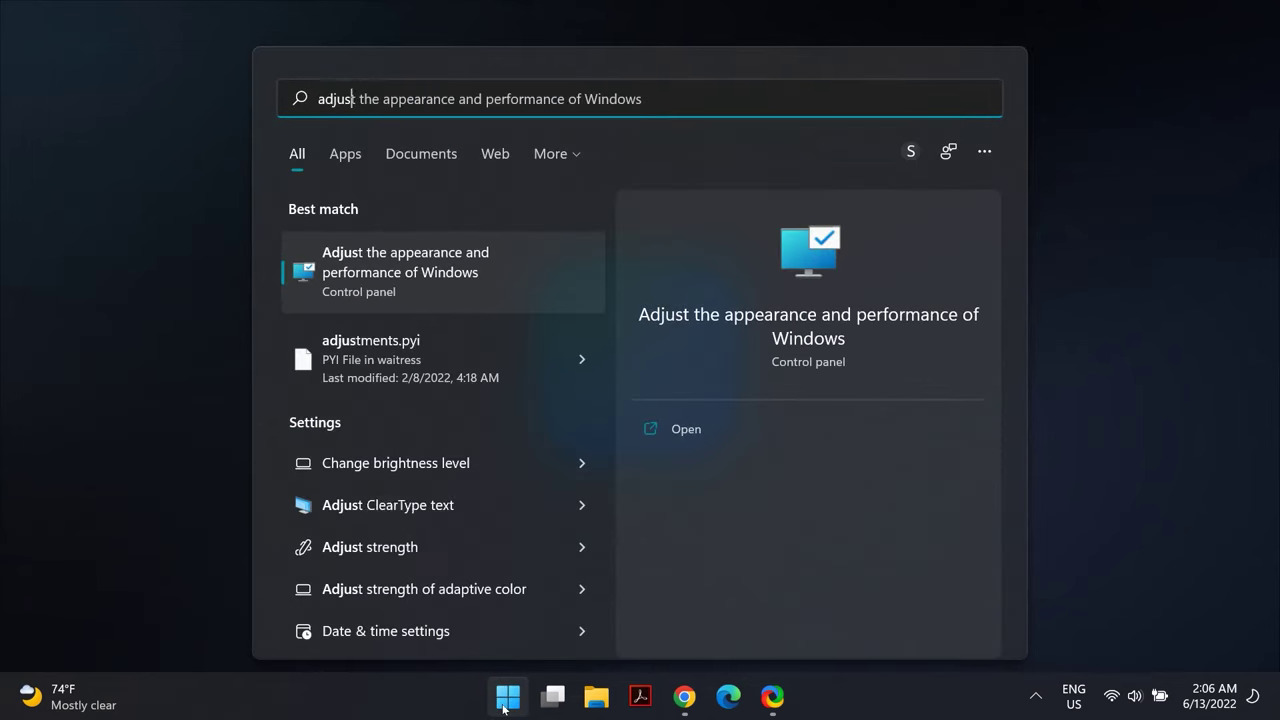
pyautogui.write('t clear')
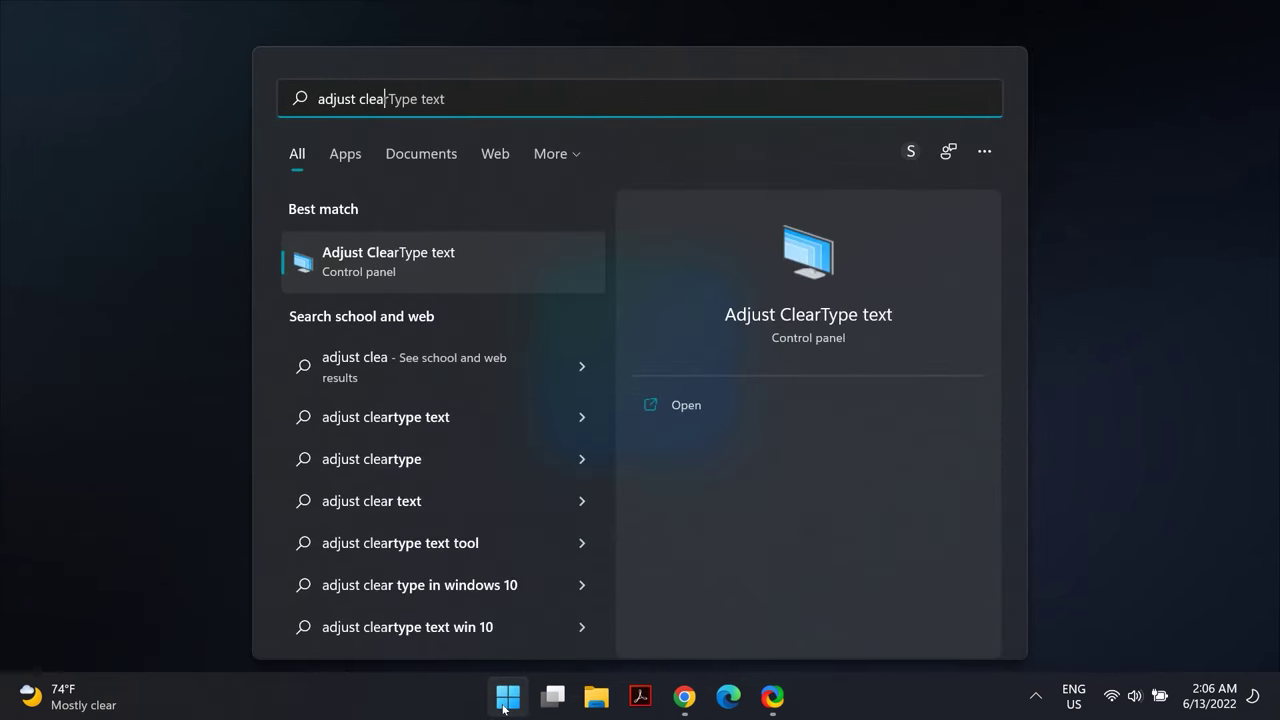
pyautogui.click(502, 289)
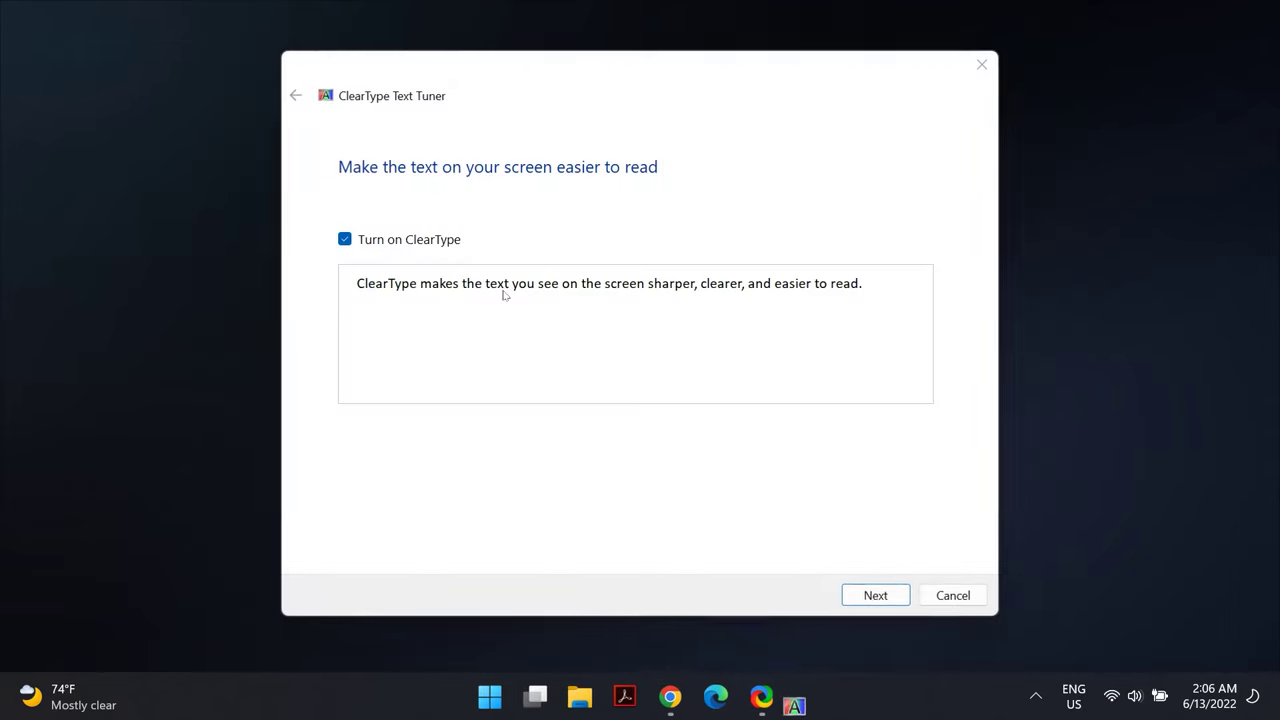
pyautogui.click(376, 241)
pyautogui.click(376, 241)
pyautogui.click(376, 241)
pyautogui.click(376, 241)
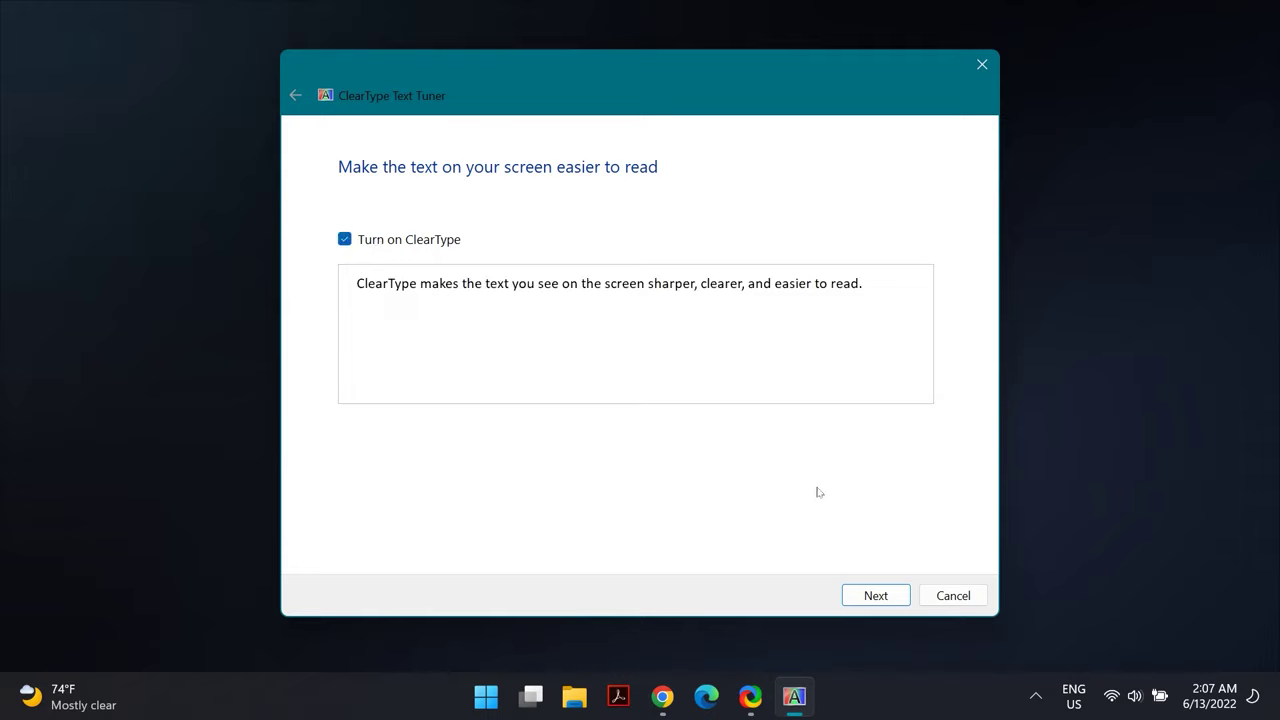
# Step through the ClearType tuner, accepting each text sample, and finish it
pyautogui.click(876, 596)
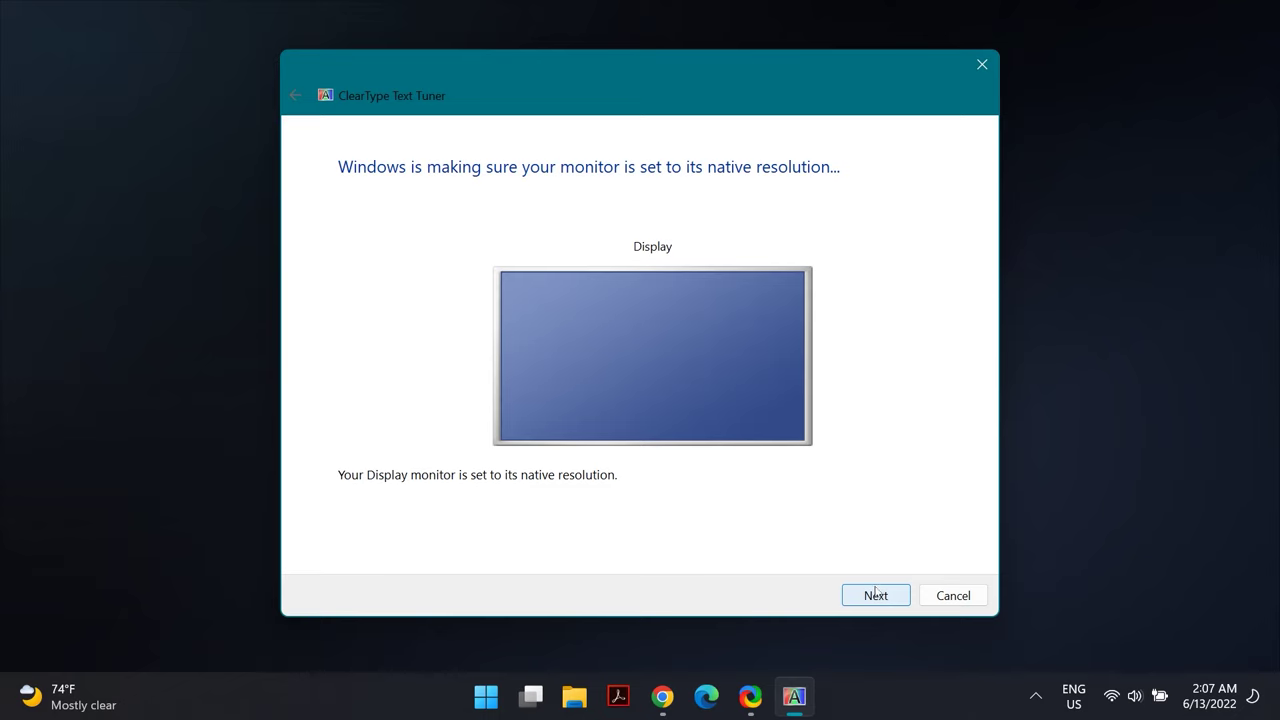
pyautogui.click(883, 599)
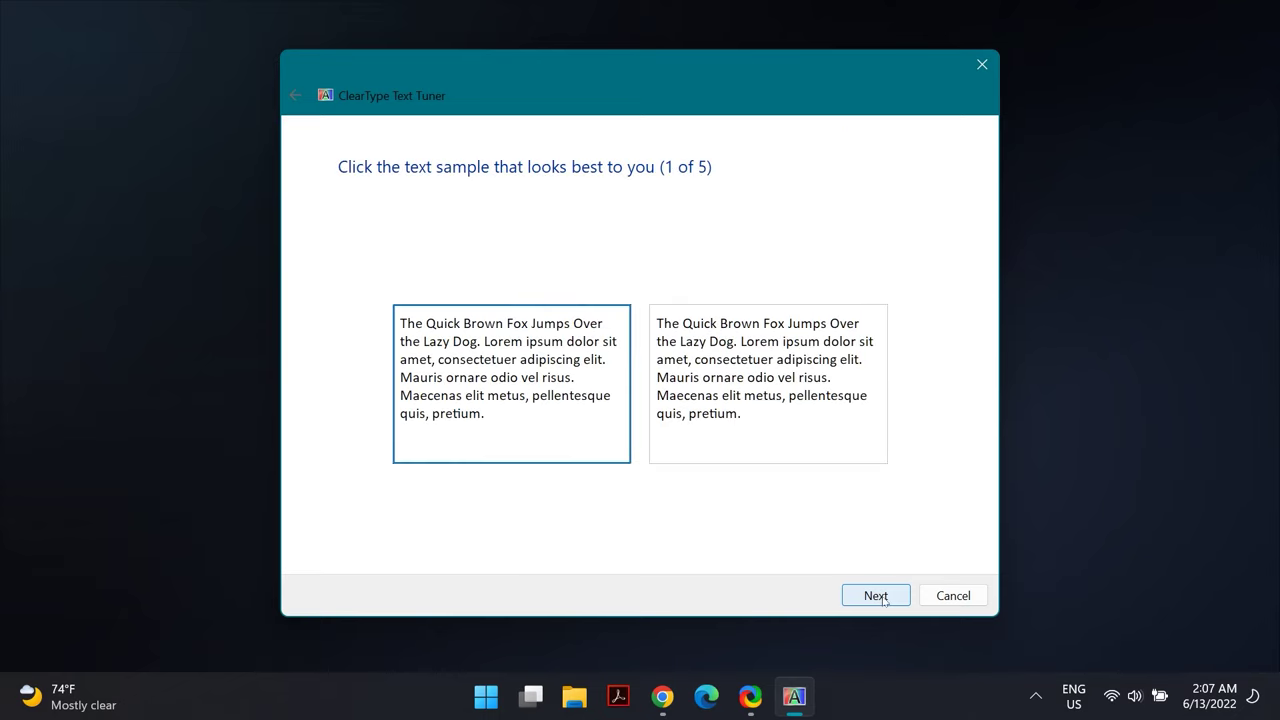
pyautogui.click(876, 596)
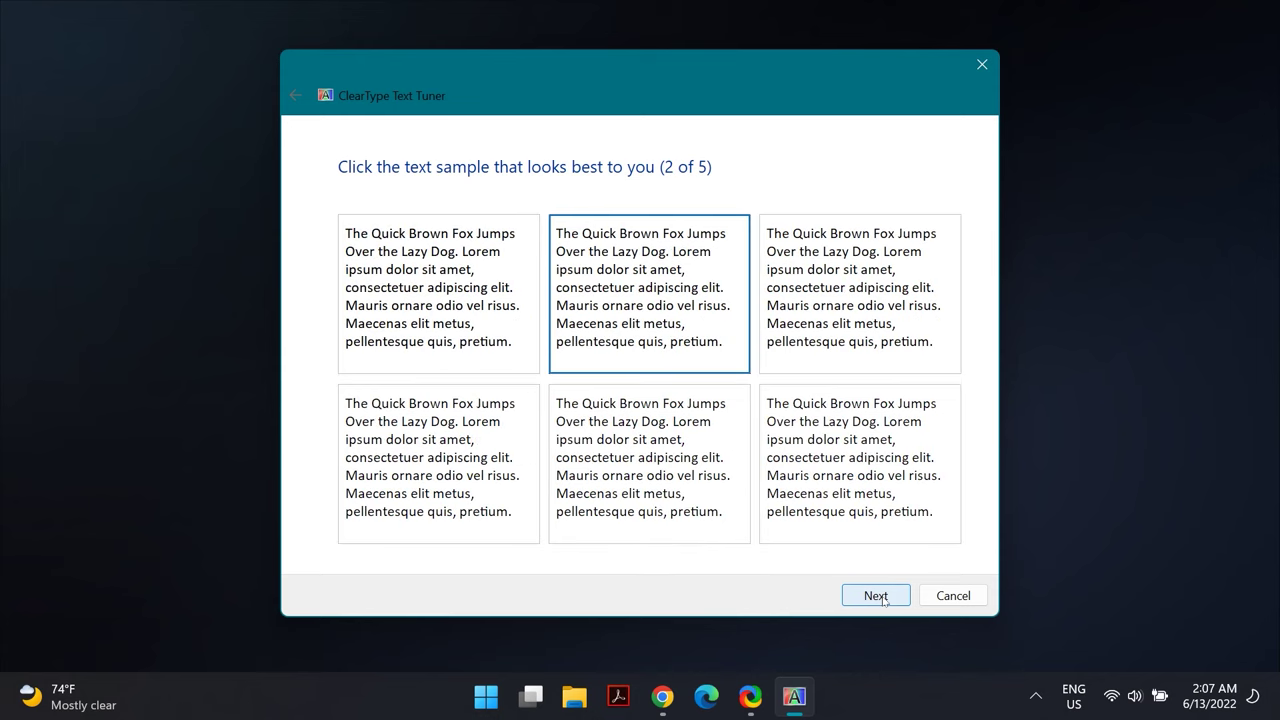
pyautogui.click(883, 598)
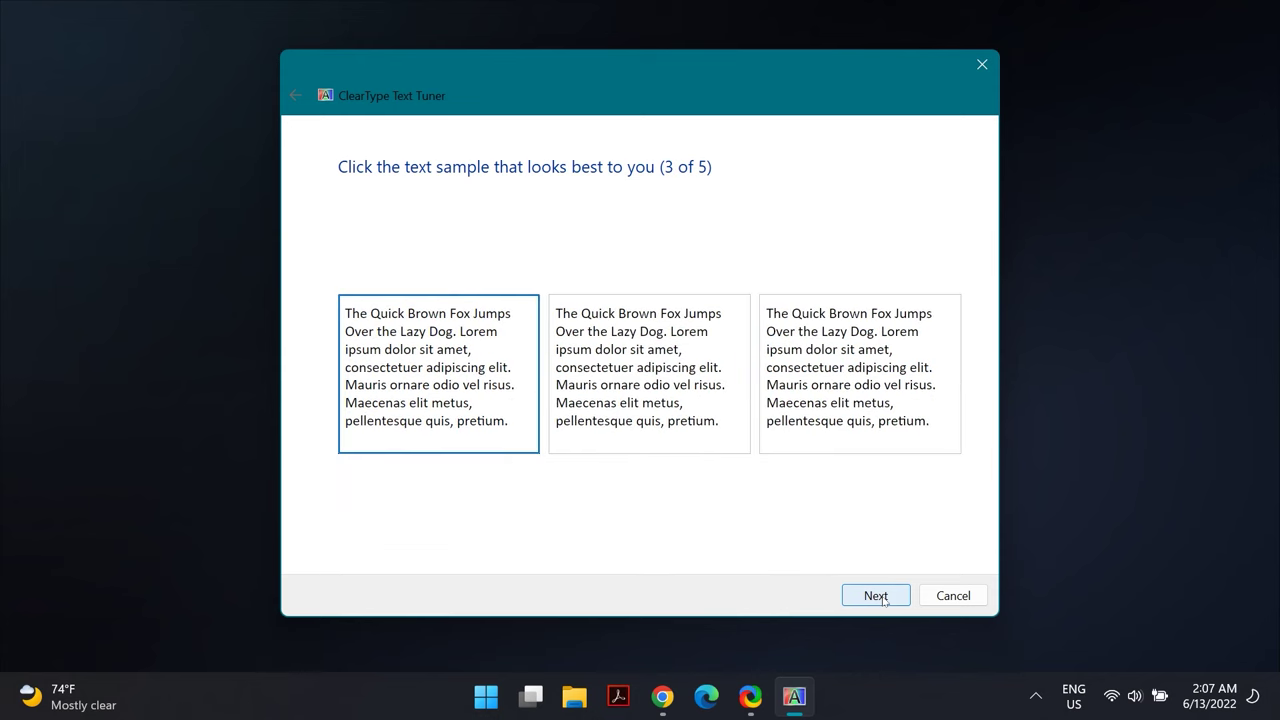
pyautogui.click(884, 599)
pyautogui.click(884, 599)
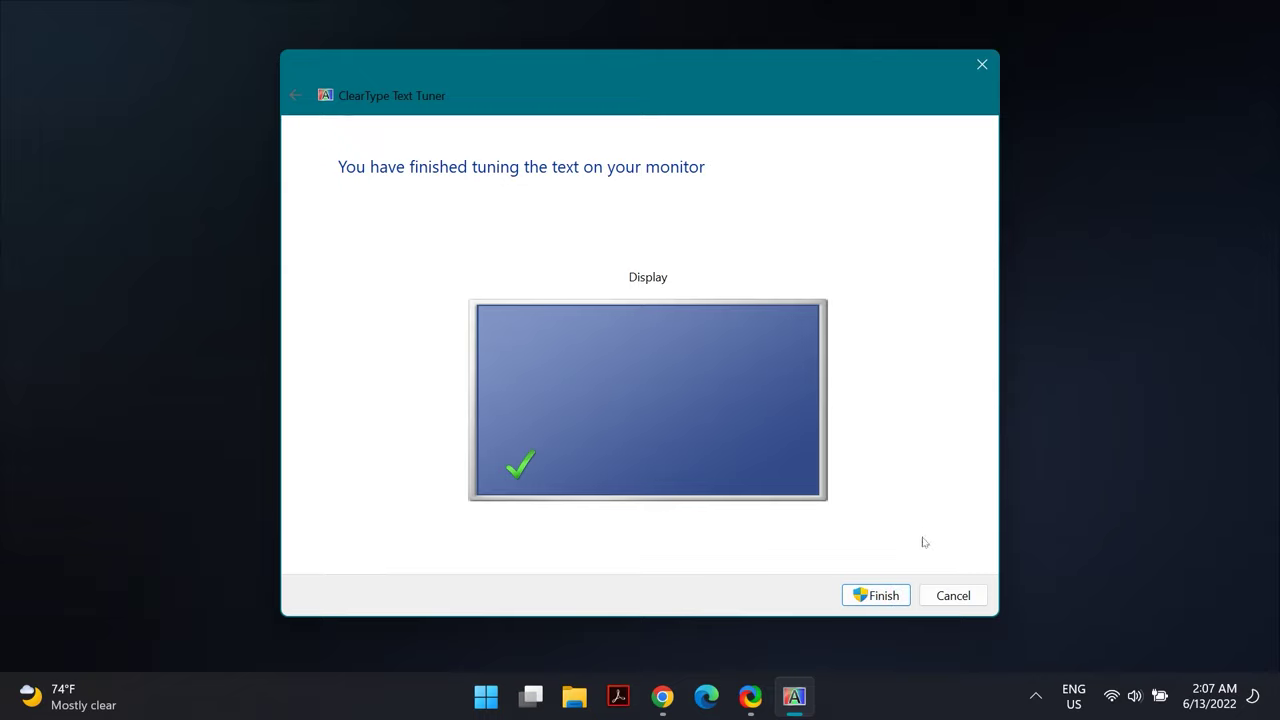
pyautogui.click(958, 592)
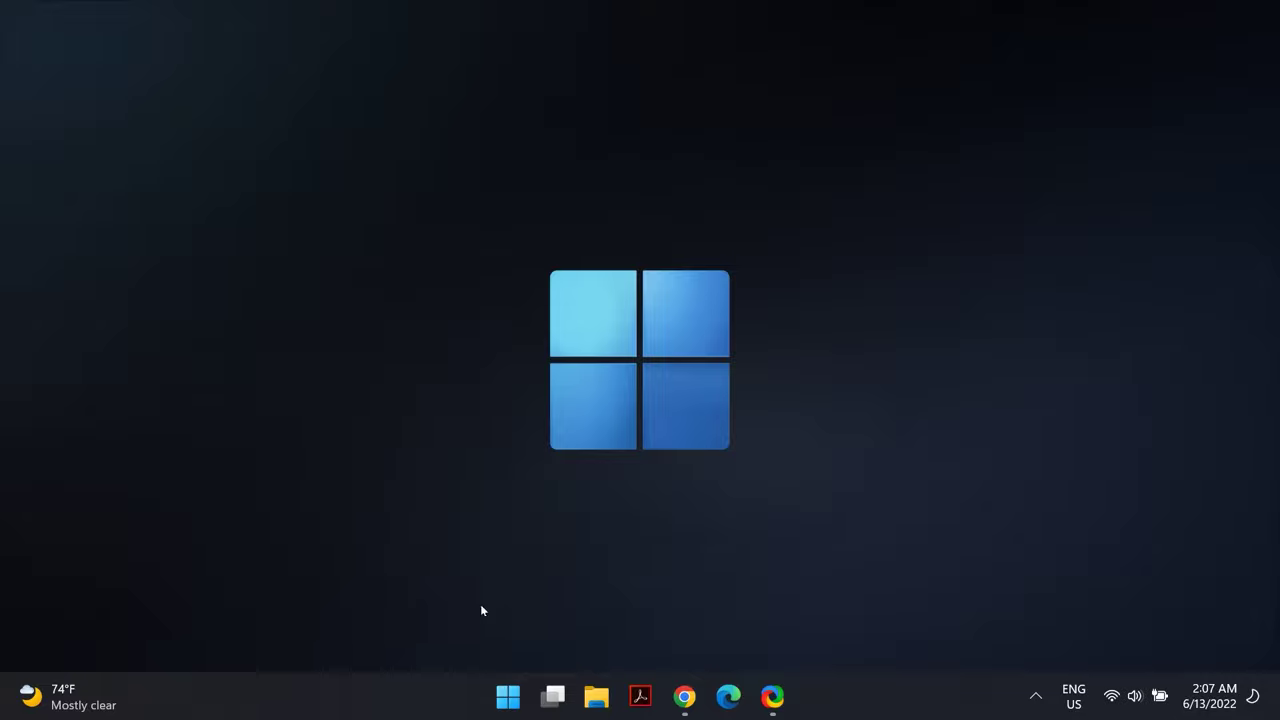
# Open View advanced system settings and center System Properties on its Advanced tab
pyautogui.click(500, 705)
pyautogui.write('v')
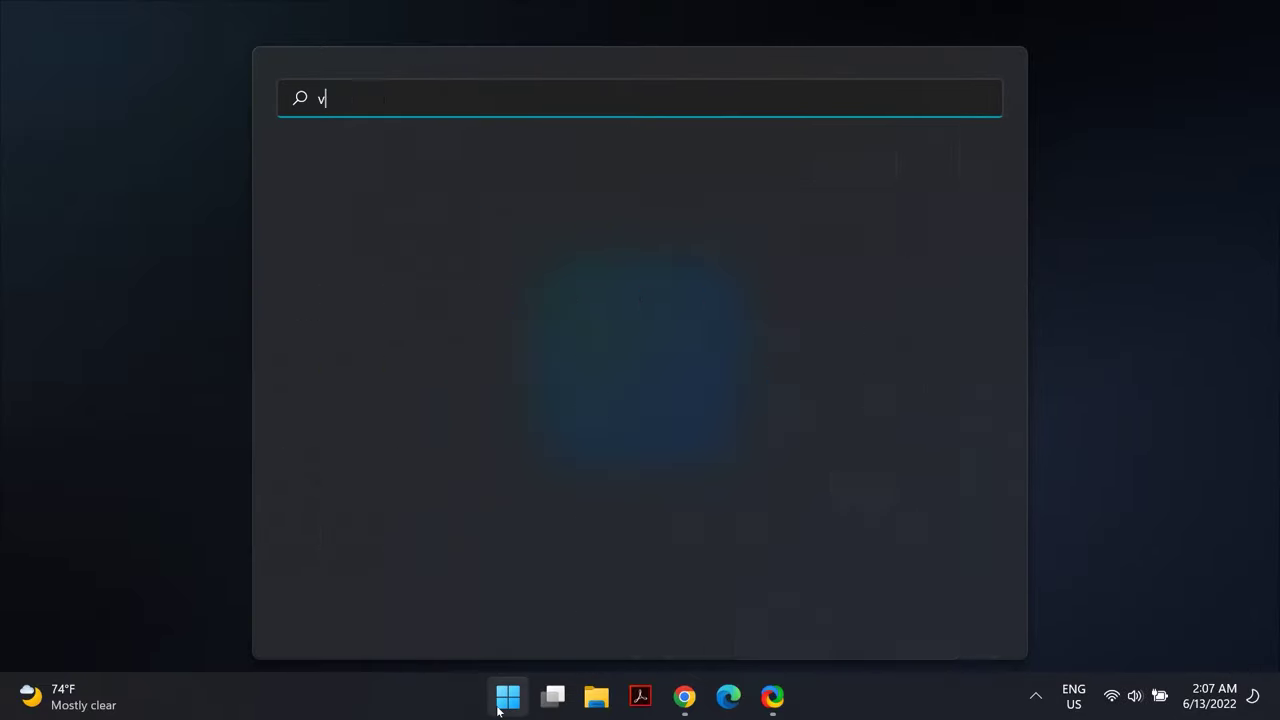
pyautogui.write('iew adv')
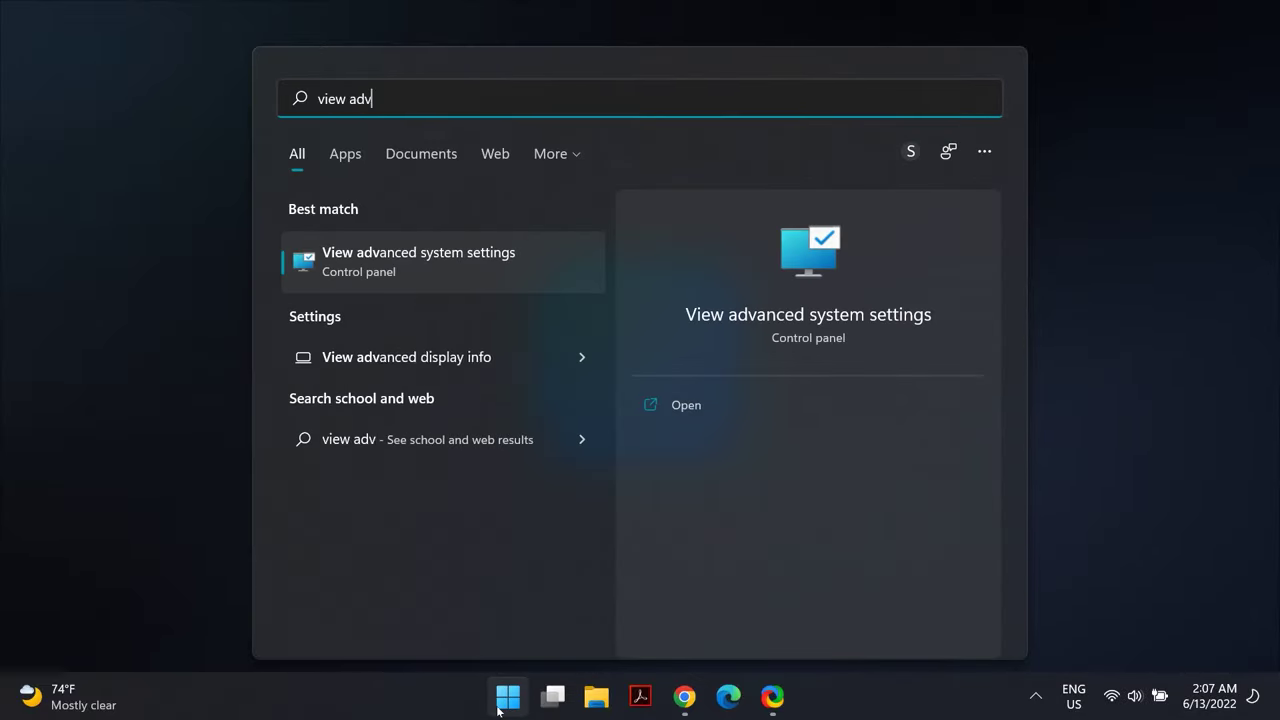
pyautogui.press('Return')
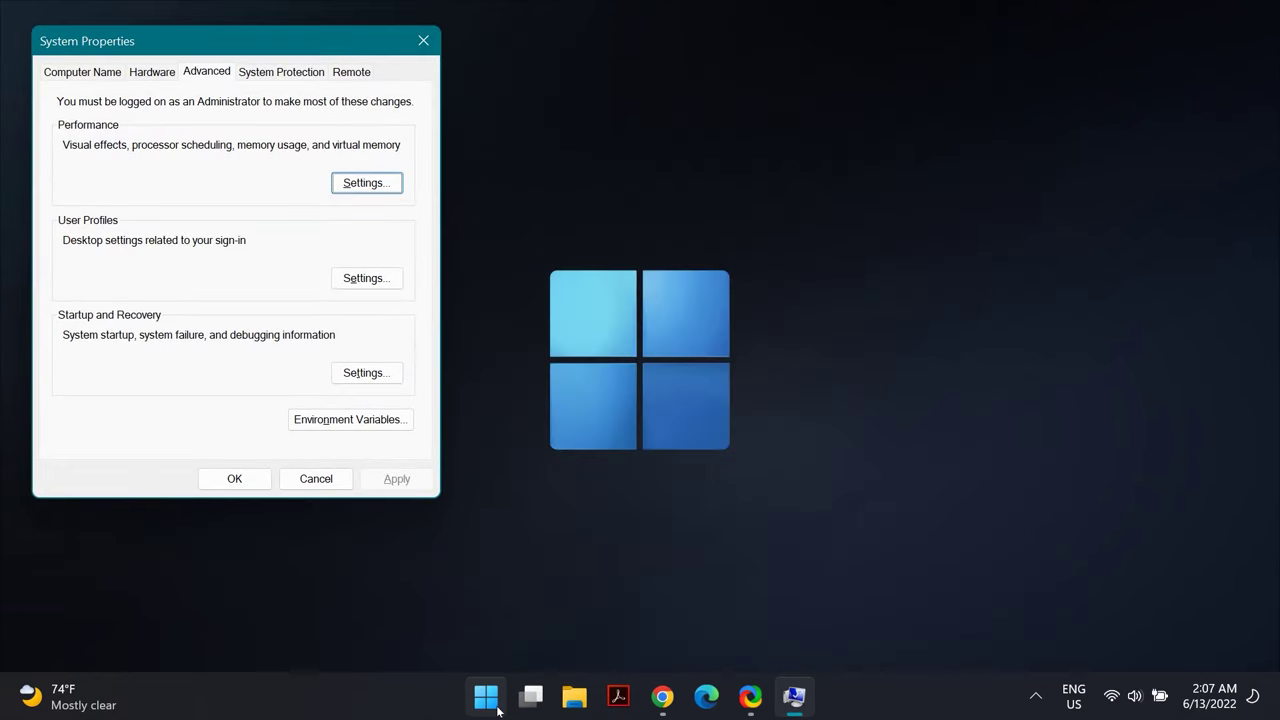
pyautogui.moveTo(238, 32); pyautogui.dragTo(664, 114)
pyautogui.click(627, 158)
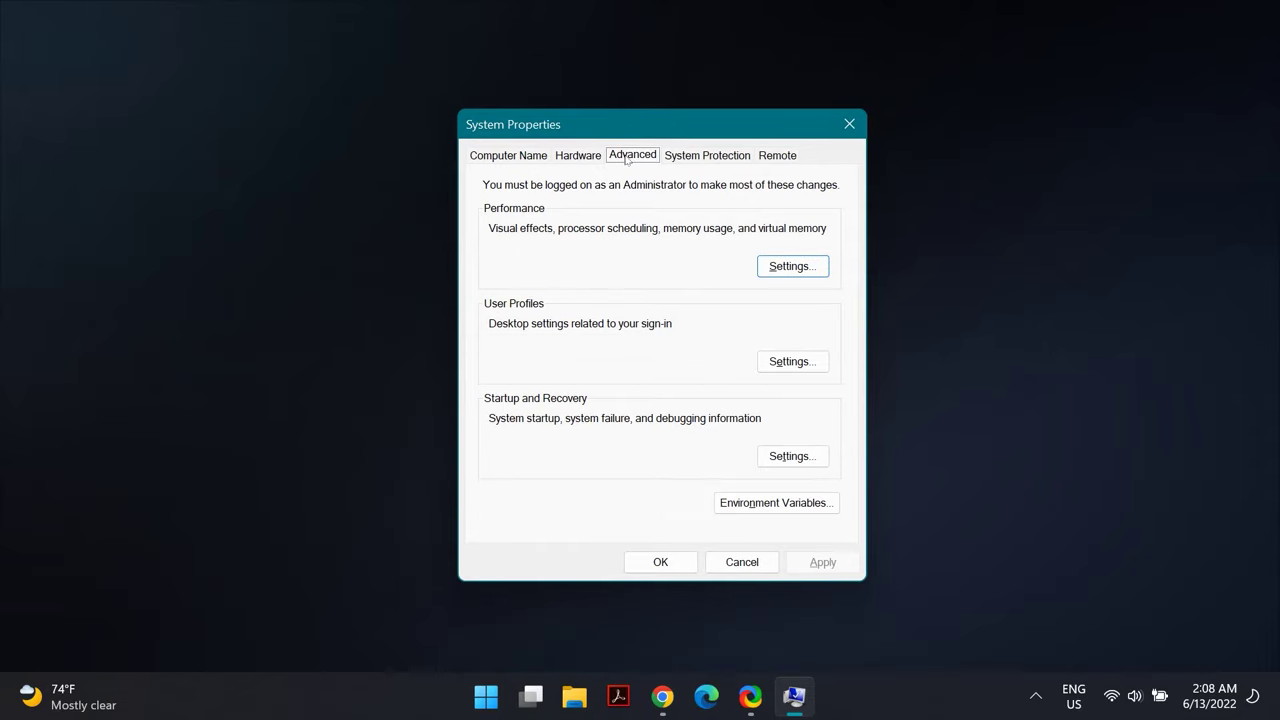
# Apply 'Adjust for best appearance' in Performance Options, then close both dialogs
pyautogui.click(798, 268)
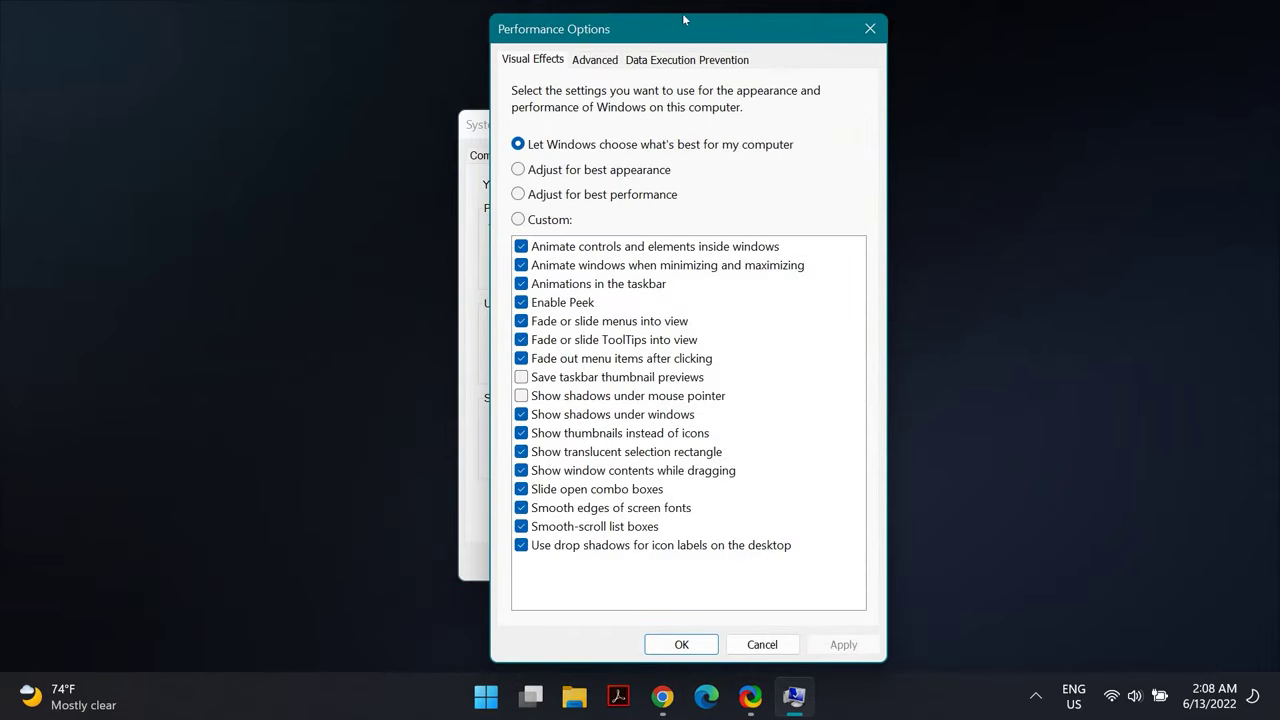
pyautogui.moveTo(684, 20); pyautogui.dragTo(454, 21)
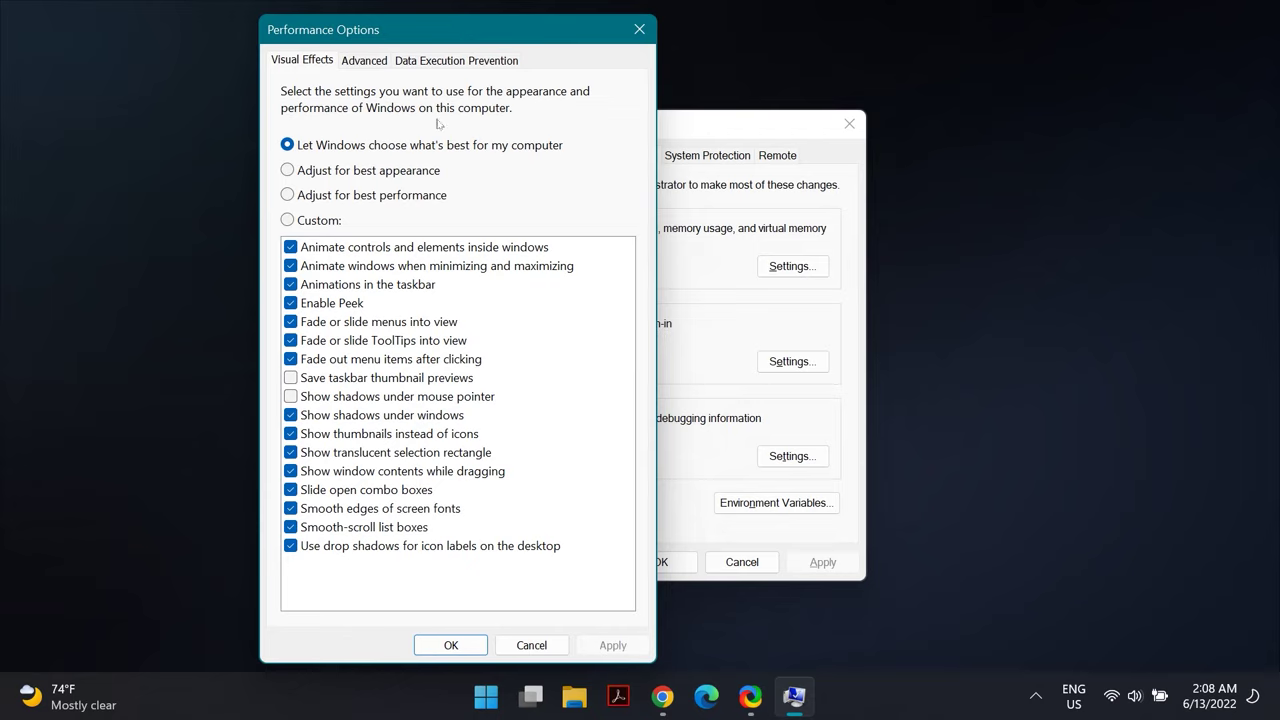
pyautogui.click(313, 172)
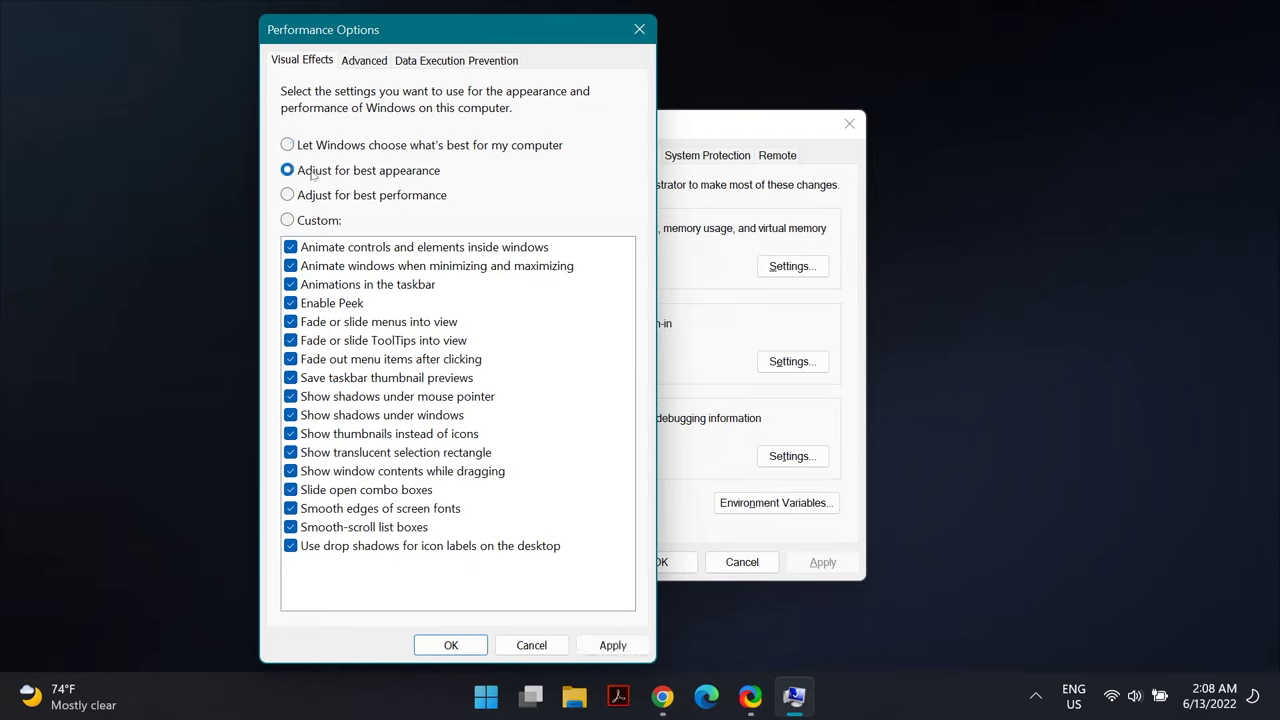
pyautogui.click(611, 645)
pyautogui.click(524, 645)
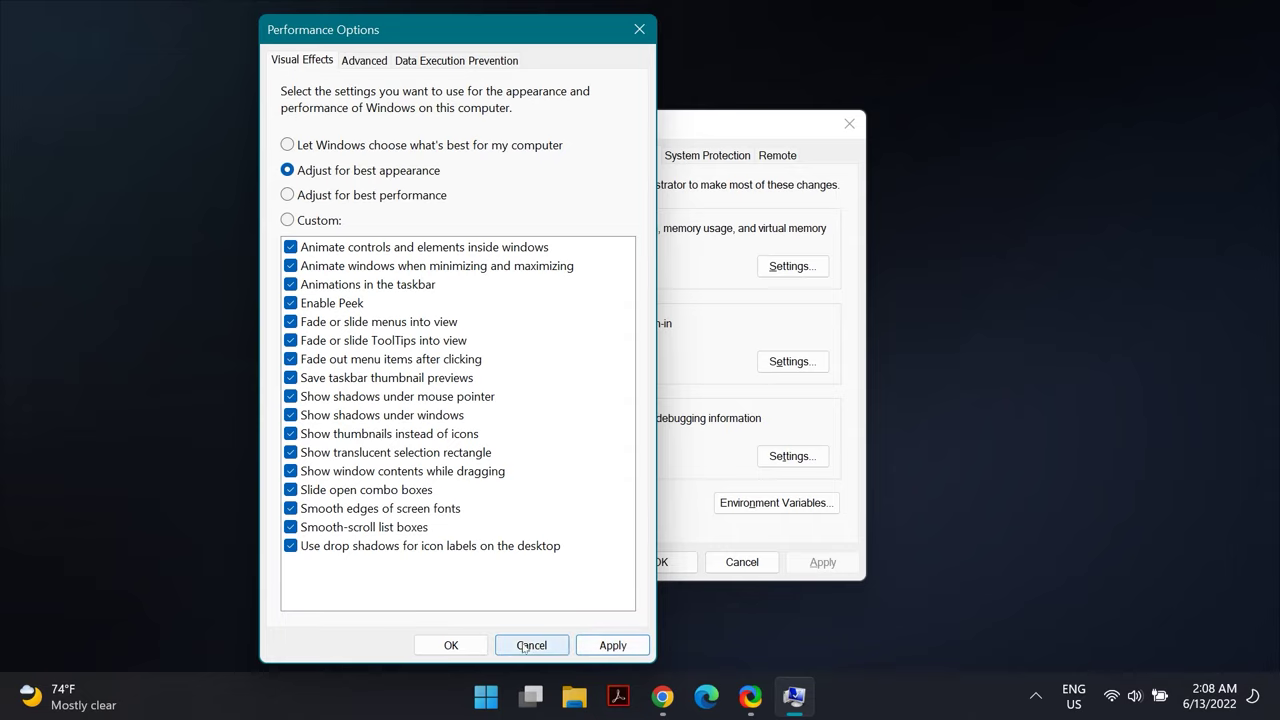
pyautogui.click(852, 123)
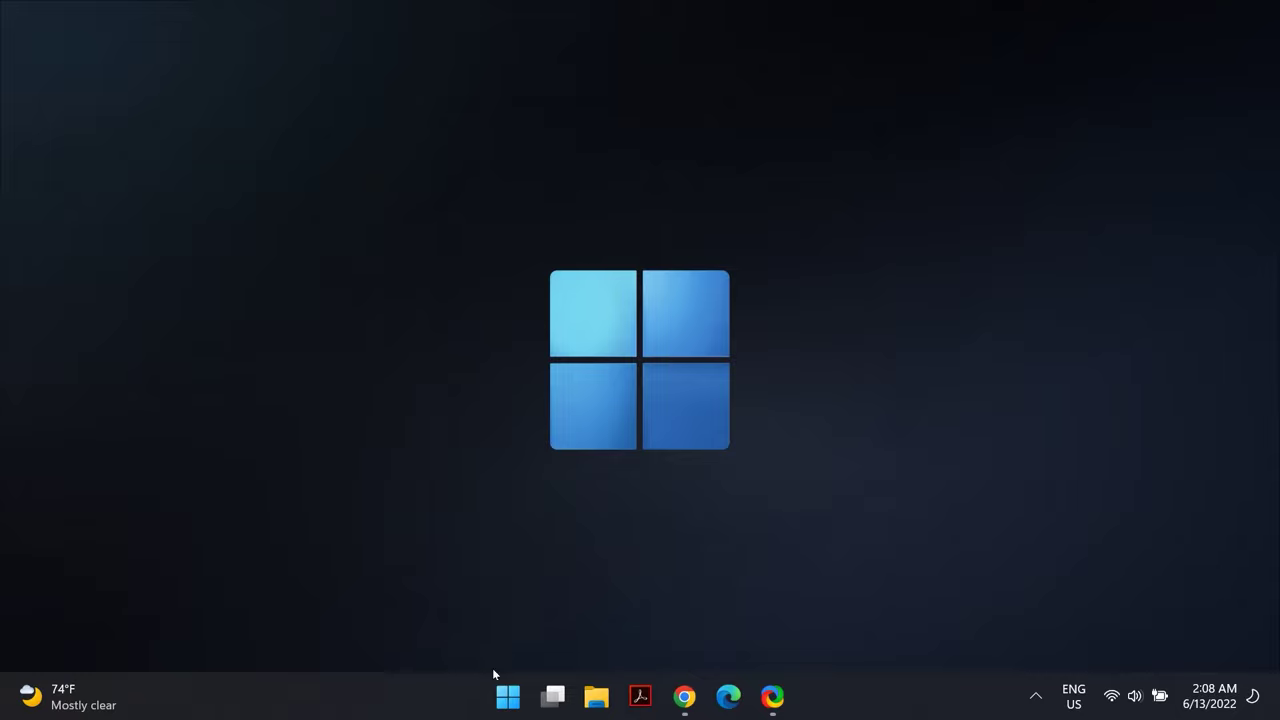
# Open the Properties of the Google Chrome shortcut from its Start Menu Programs folder
pyautogui.click(494, 710)
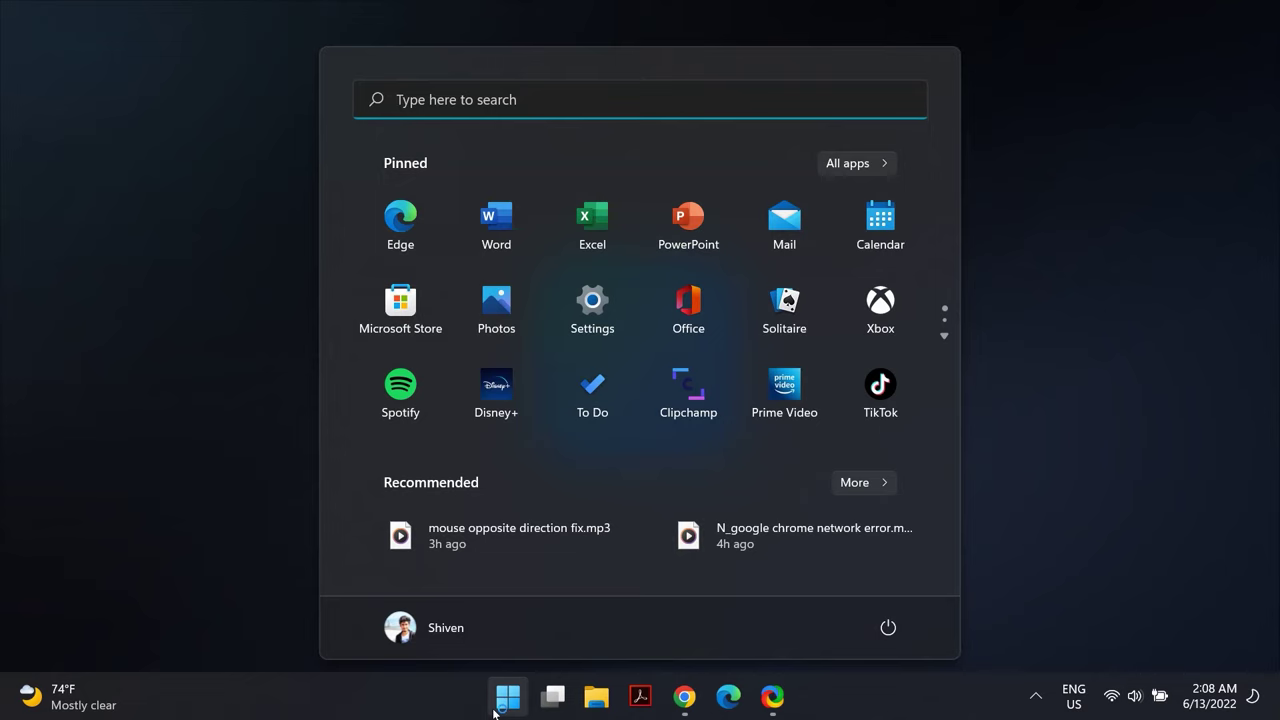
pyautogui.write('goog')
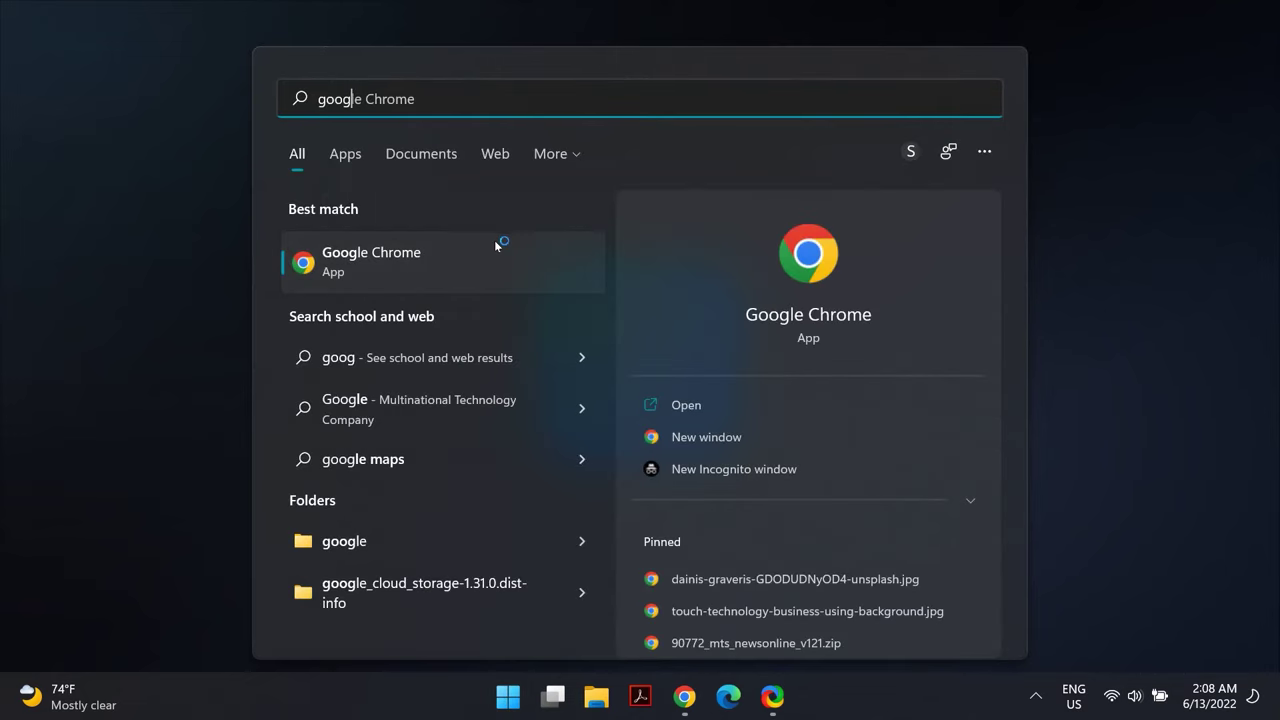
pyautogui.rightClick(494, 251)
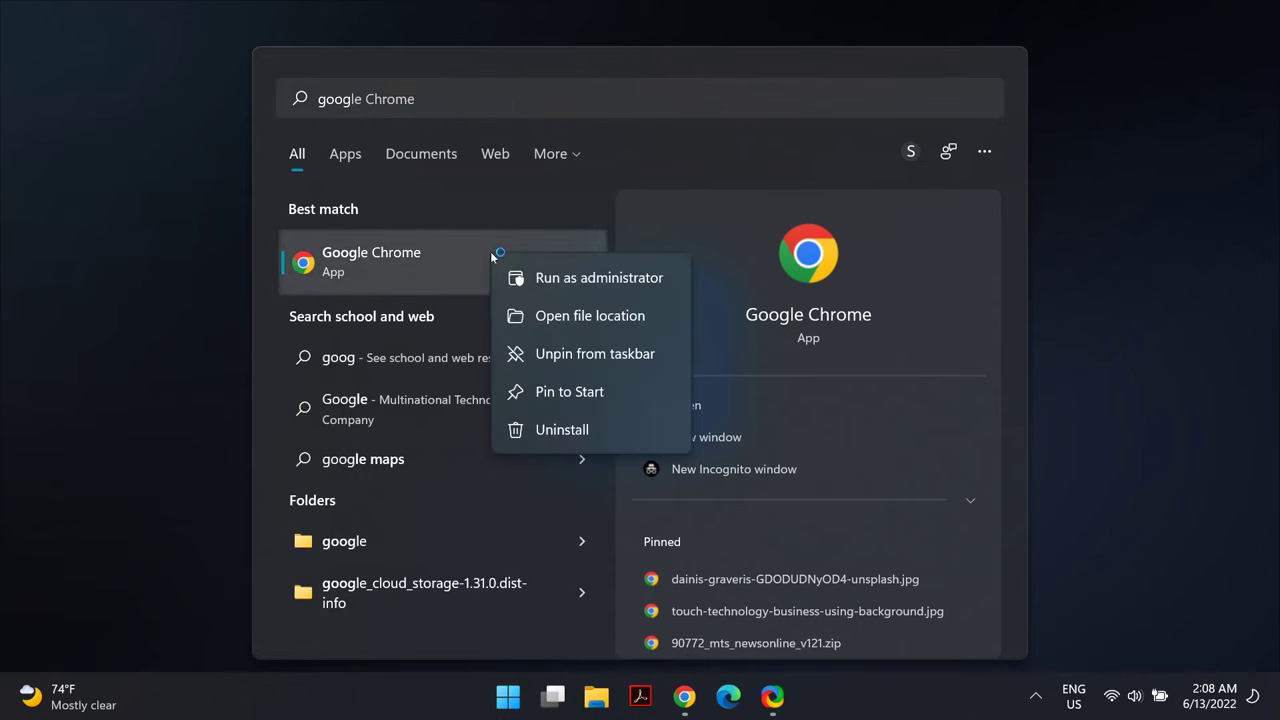
pyautogui.click(558, 315)
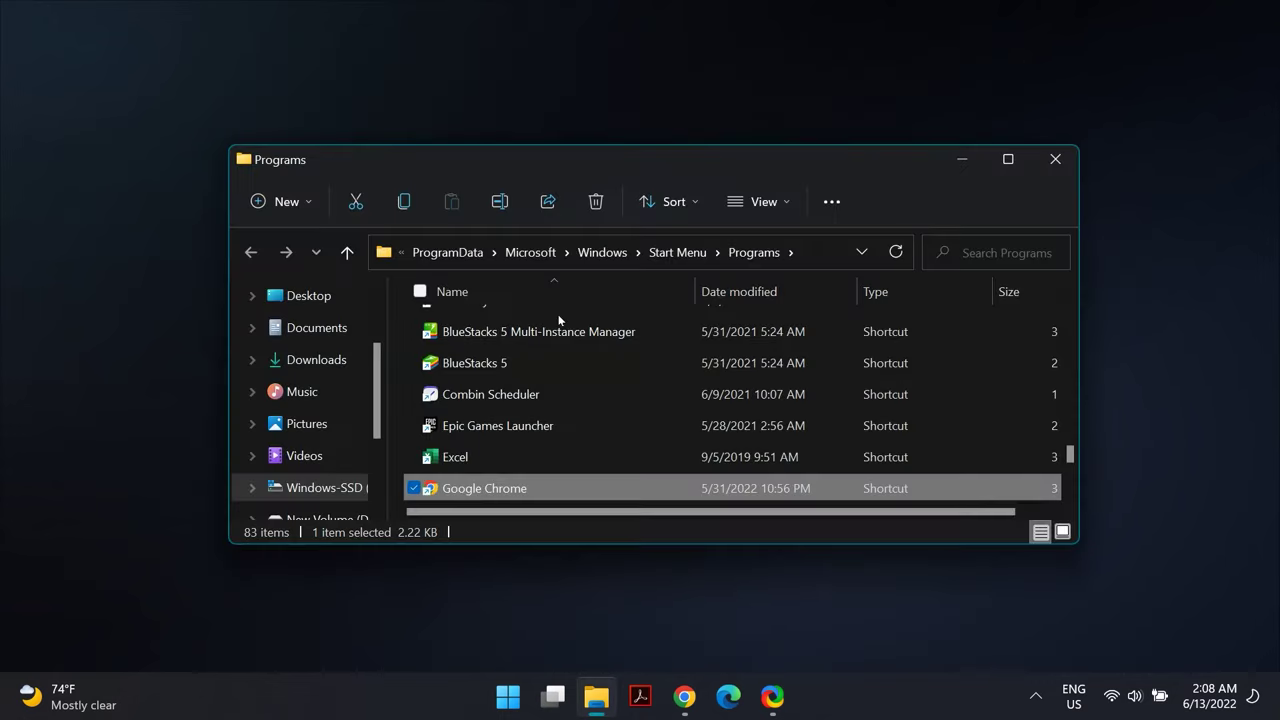
pyautogui.rightClick(557, 490)
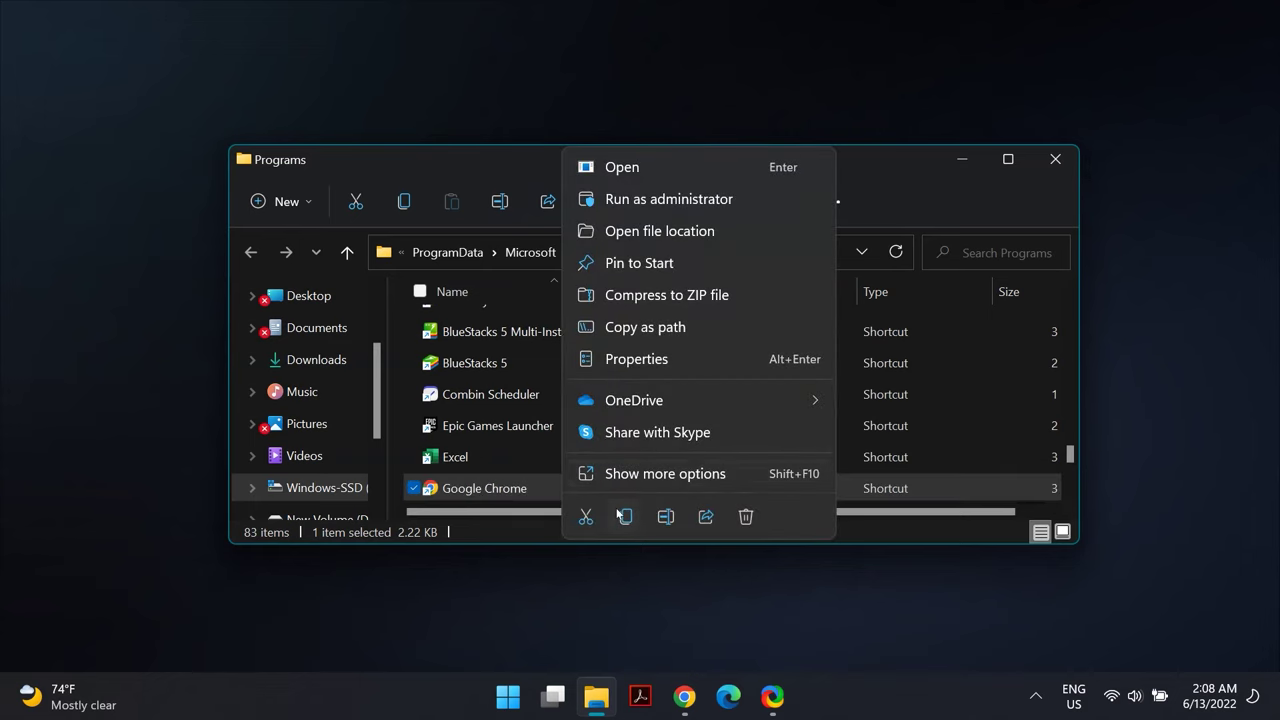
pyautogui.click(636, 478)
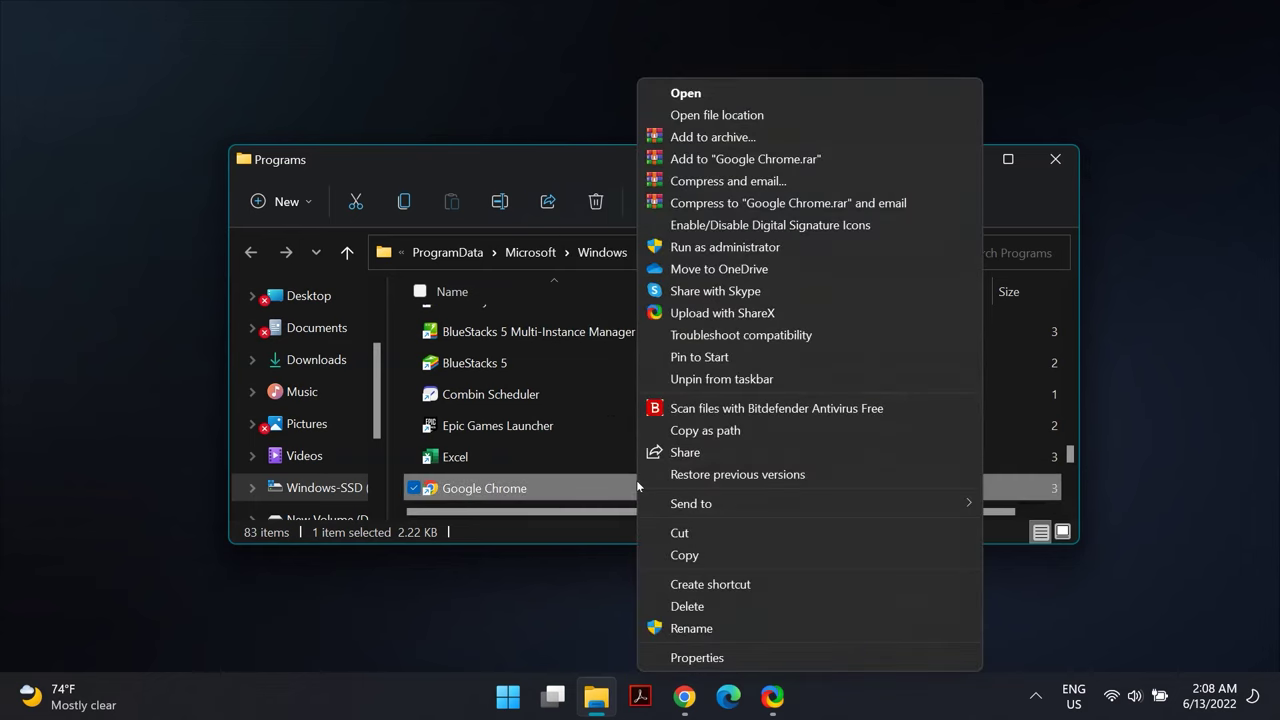
pyautogui.click(731, 657)
# Tick Chrome's high DPI override options with Application scaling, cancel both dialogs, and close Explorer
pyautogui.click(841, 155)
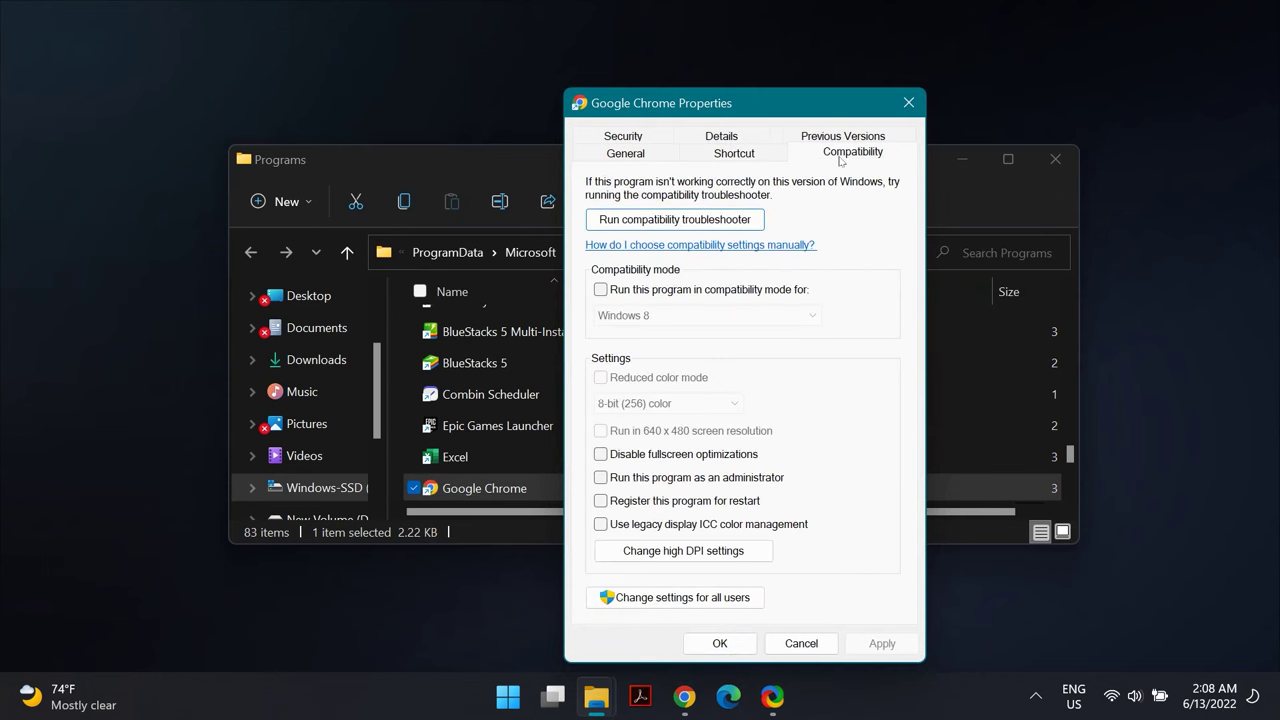
pyautogui.click(726, 558)
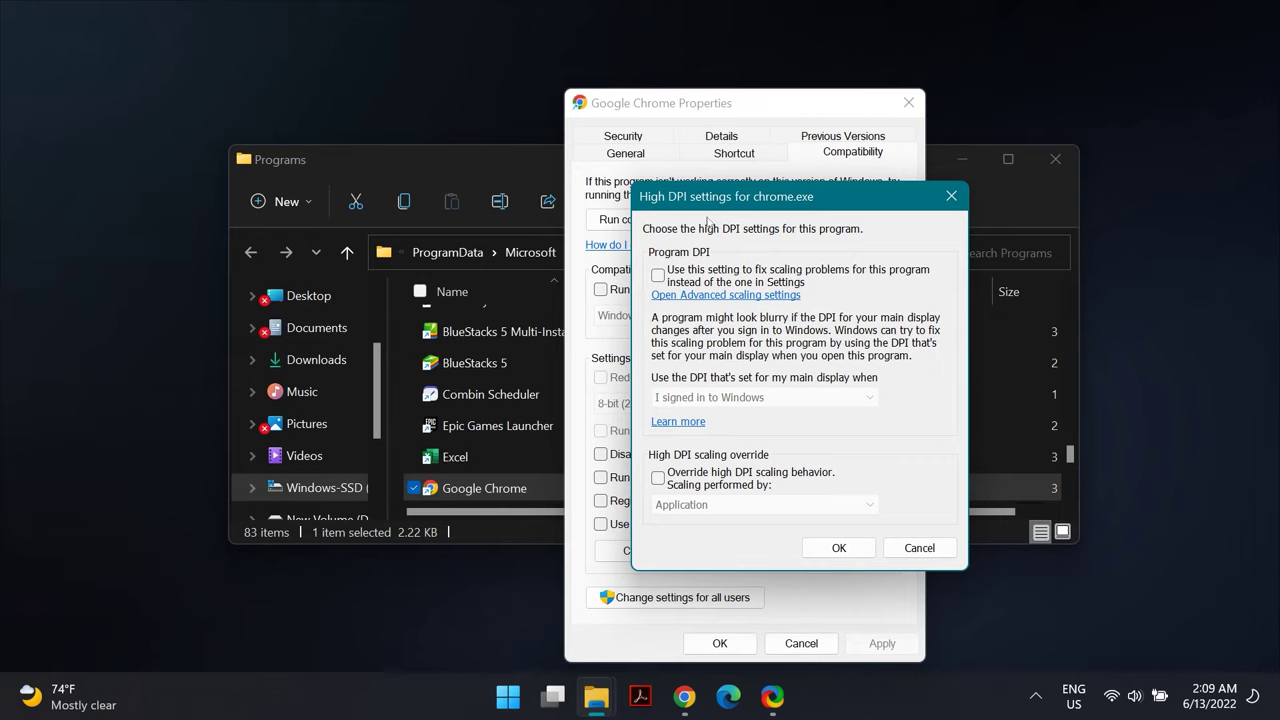
pyautogui.click(658, 276)
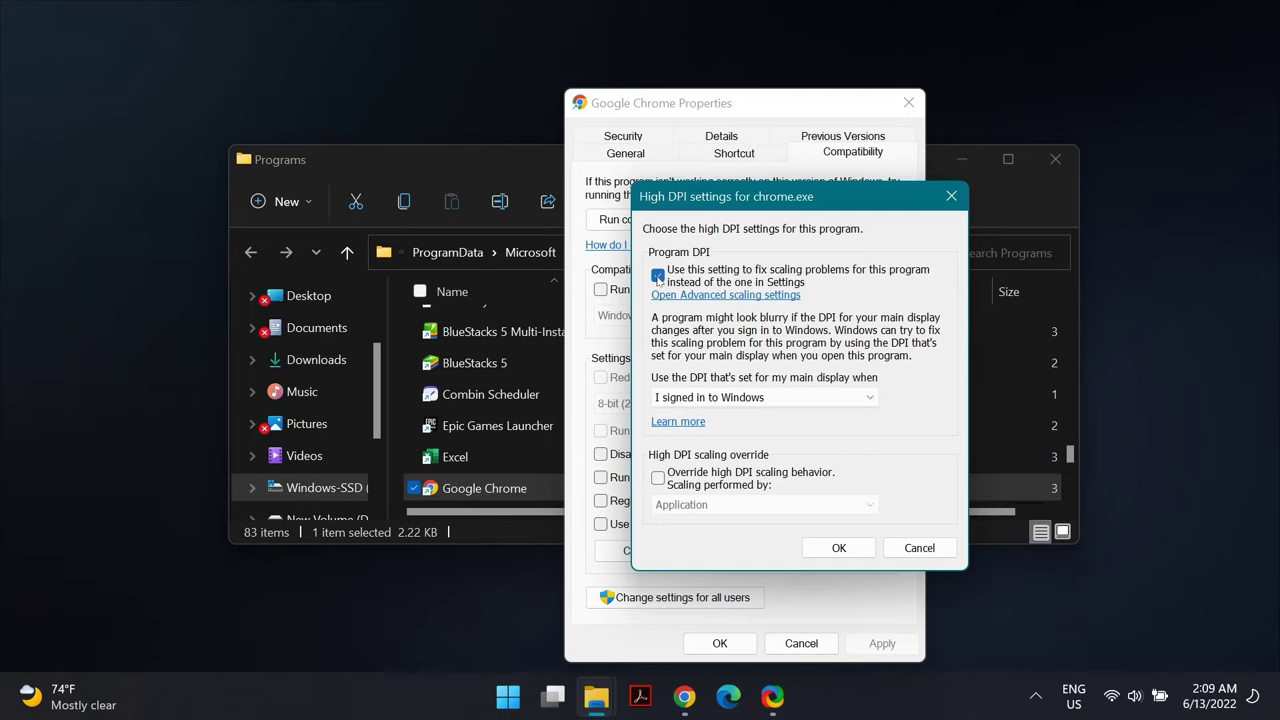
pyautogui.click(703, 478)
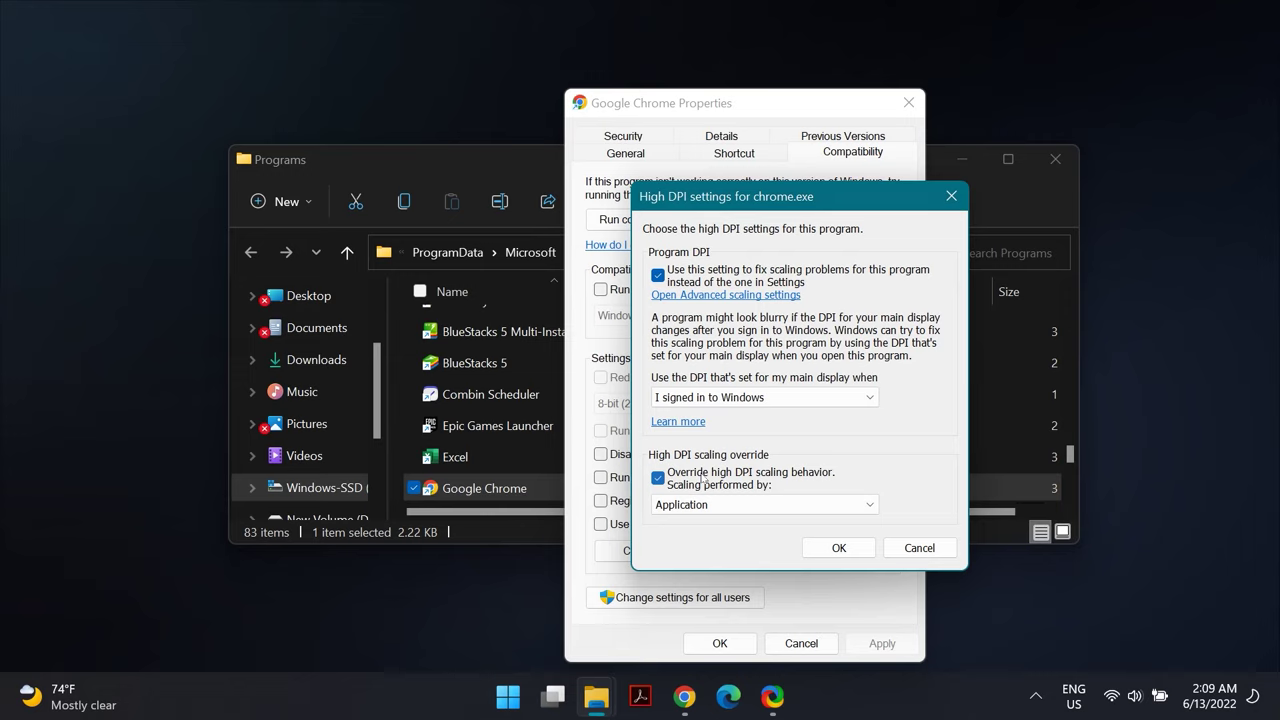
pyautogui.click(800, 506)
pyautogui.click(827, 507)
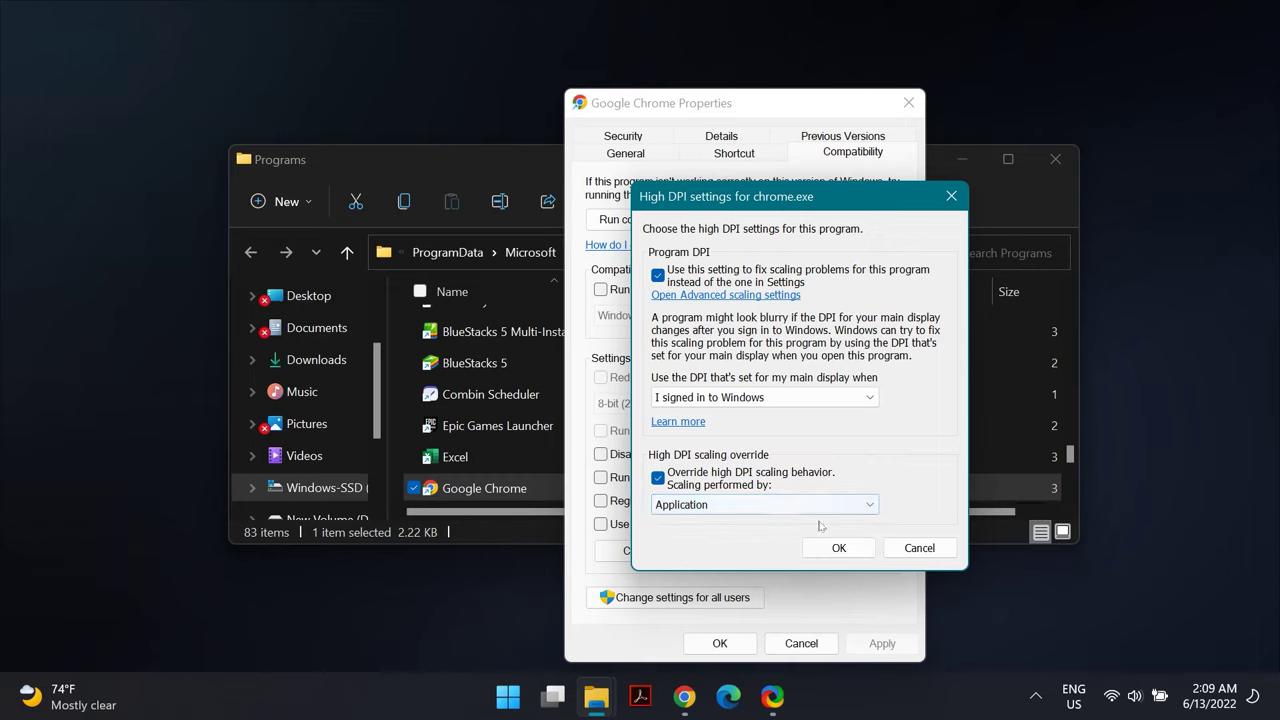
pyautogui.click(929, 547)
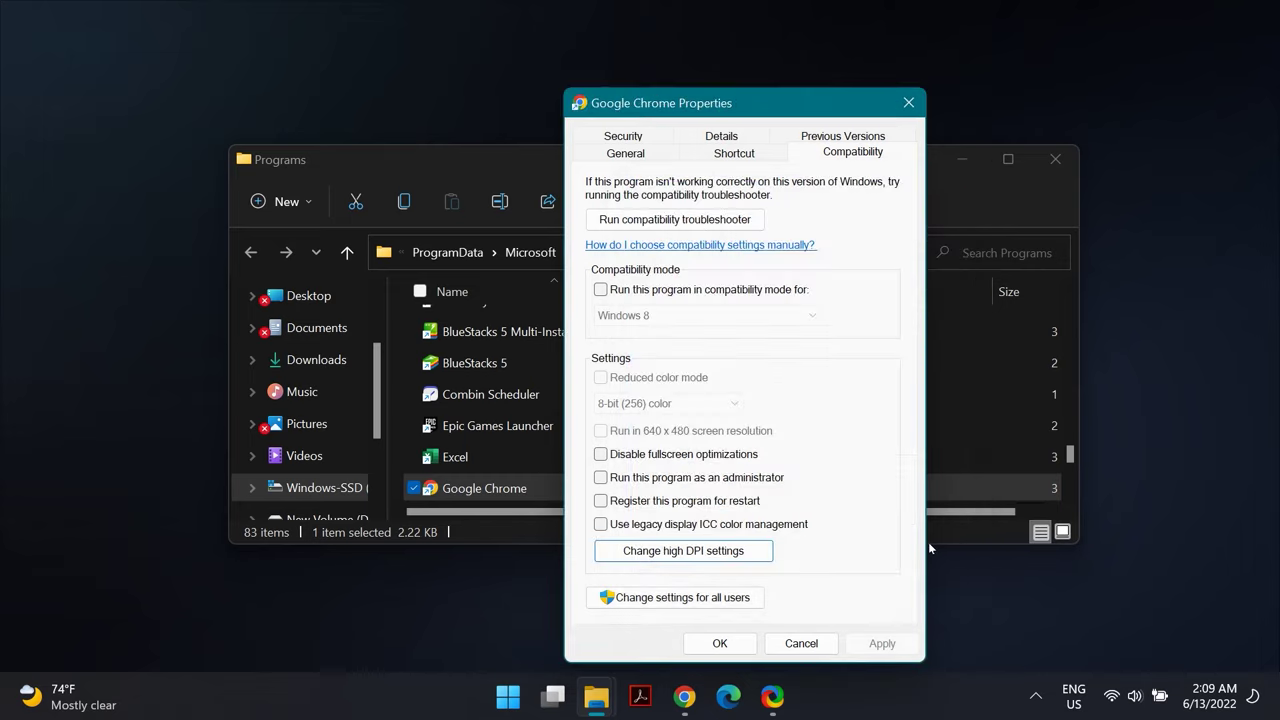
pyautogui.click(815, 631)
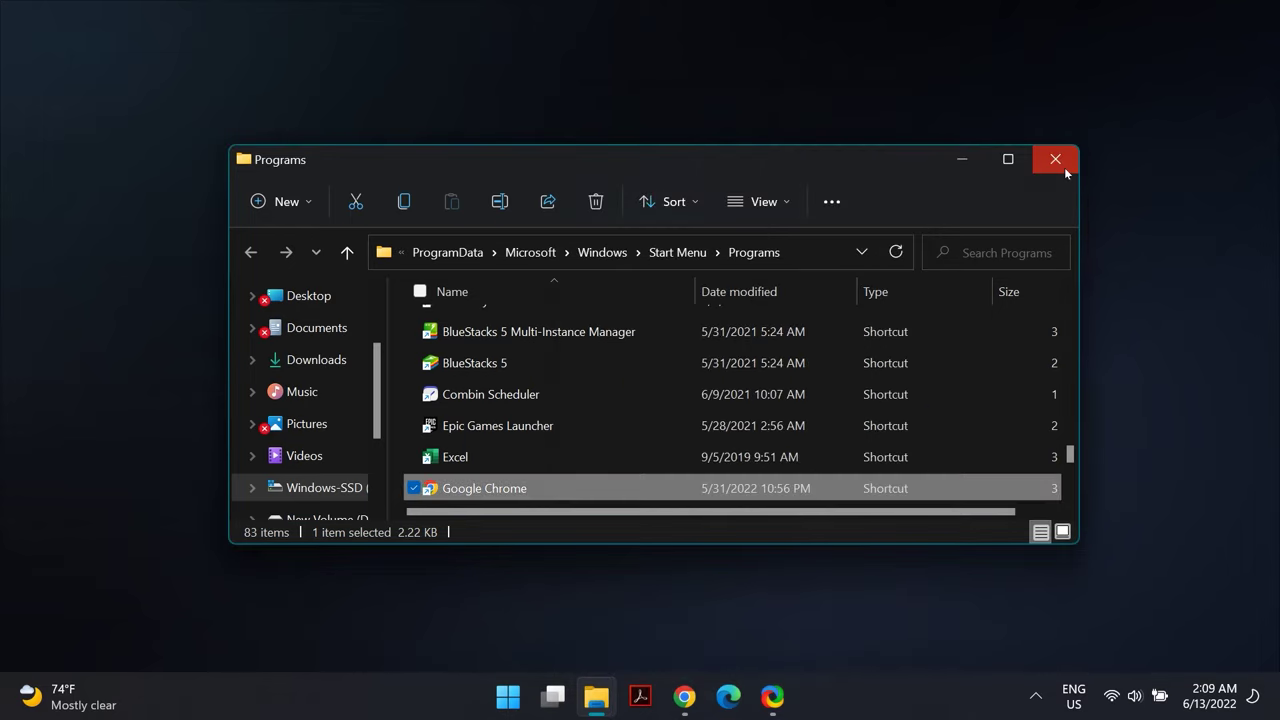
pyautogui.click(1055, 160)
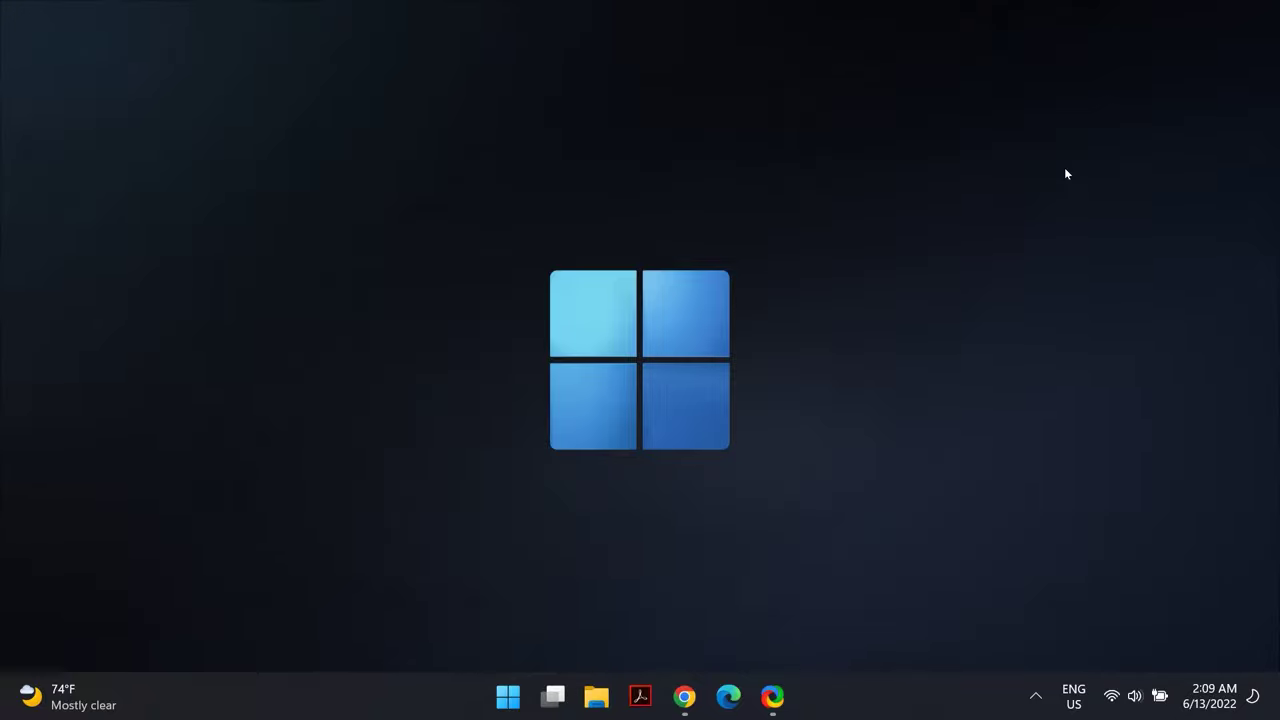
# Go to the Graphics page under System > Display in Settings
pyautogui.click(496, 686)
pyautogui.write('settings')
pyautogui.press('Return')
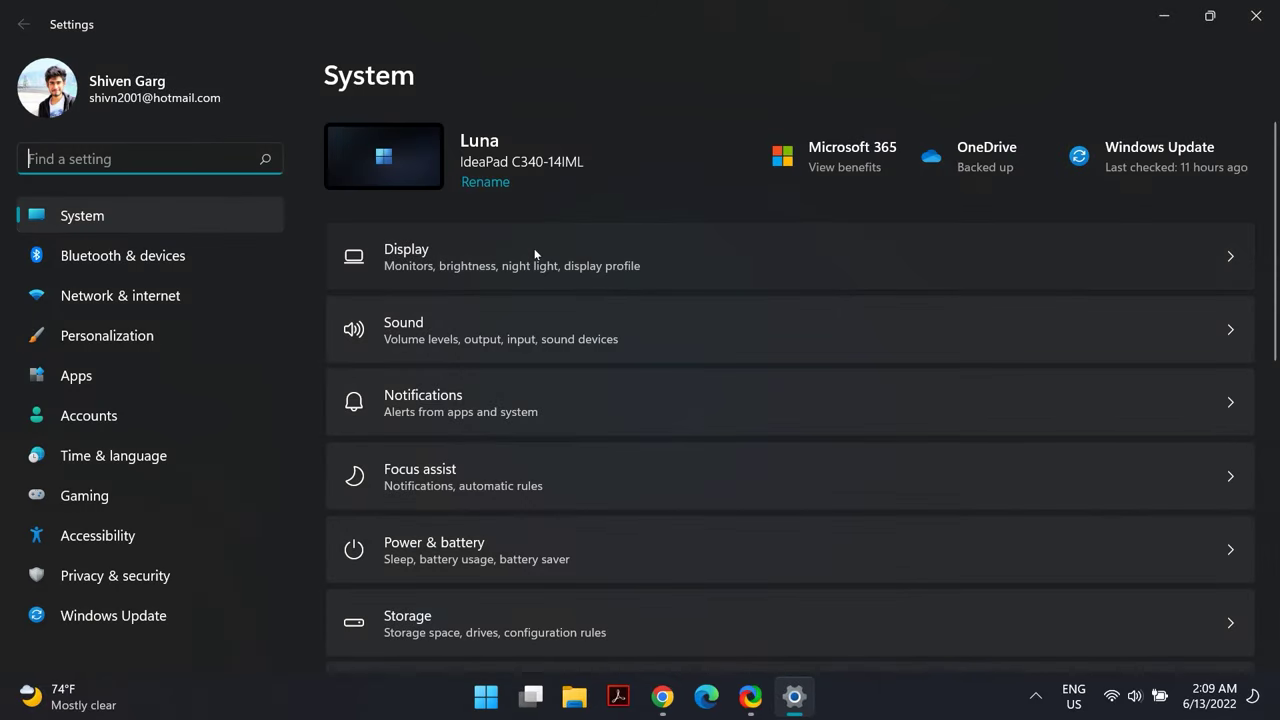
pyautogui.click(534, 251)
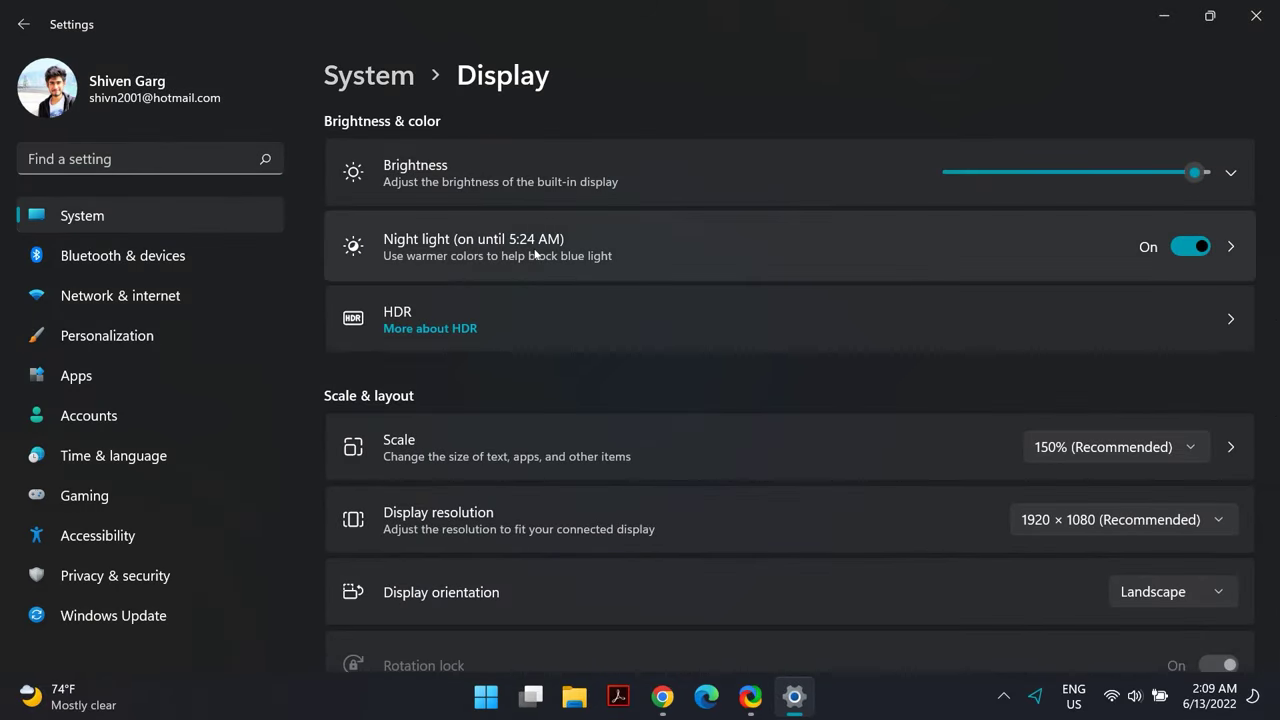
pyautogui.scroll(-4, 562, 474)
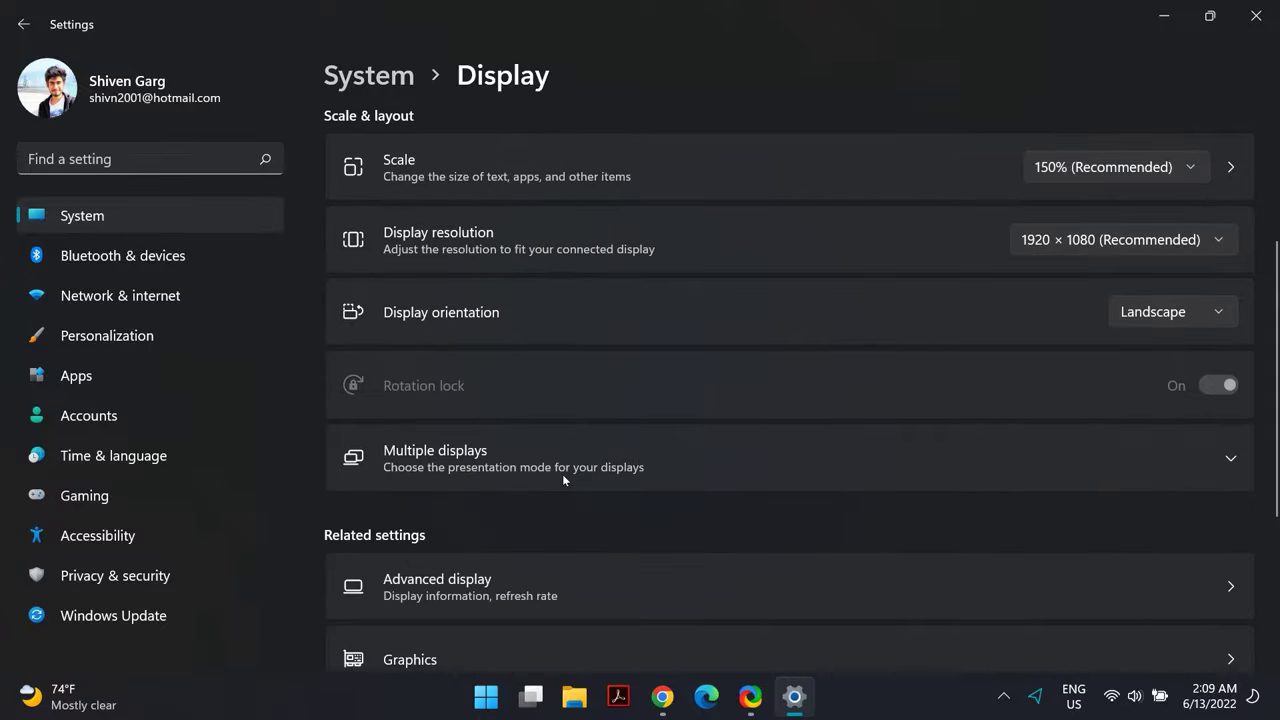
pyautogui.scroll(-1, 562, 476)
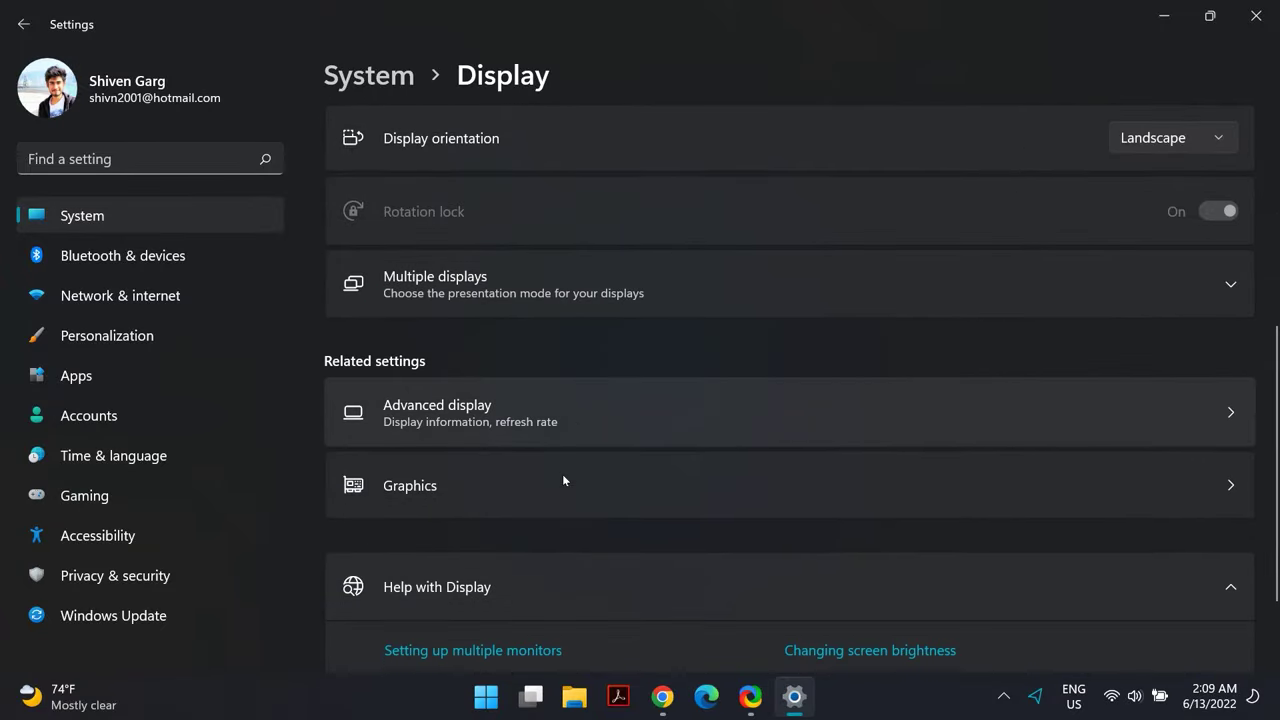
pyautogui.click(465, 510)
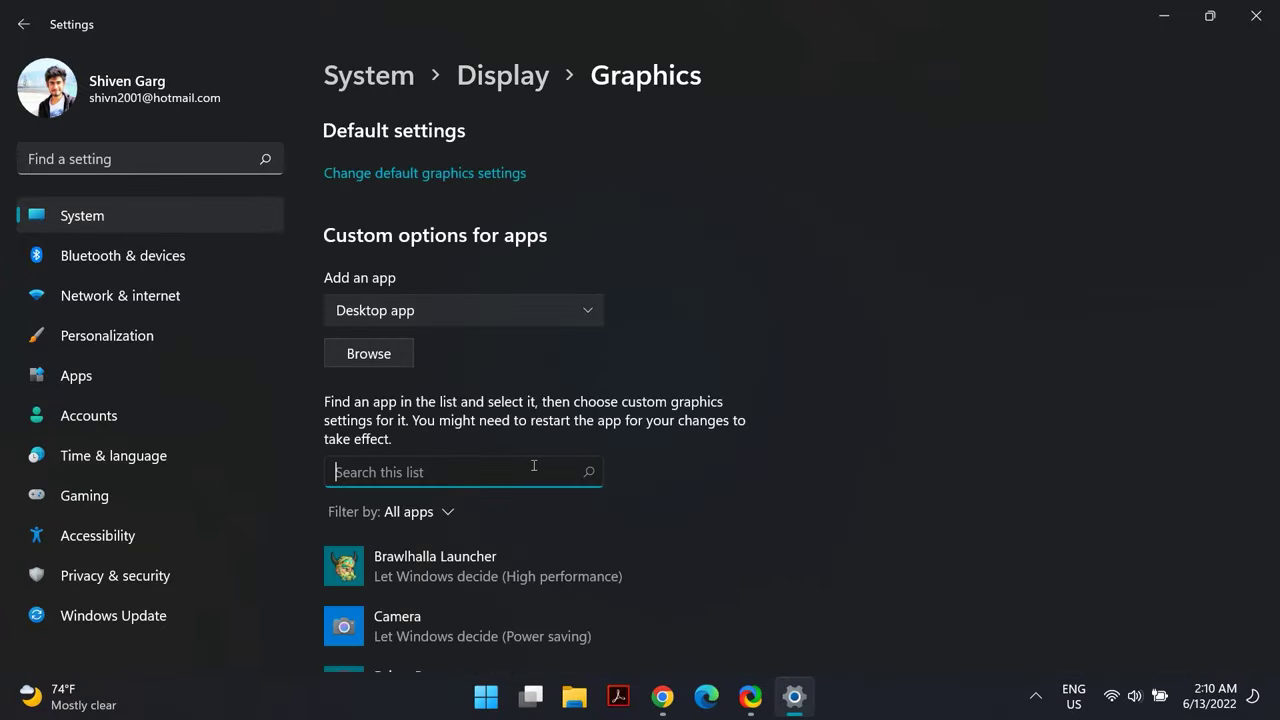
# Save Need for Speed™ Most Wanted's graphics preference as High performance on the NVIDIA GPU, then close Settings
pyautogui.scroll(-6, 532, 464)
pyautogui.scroll(2, 532, 464)
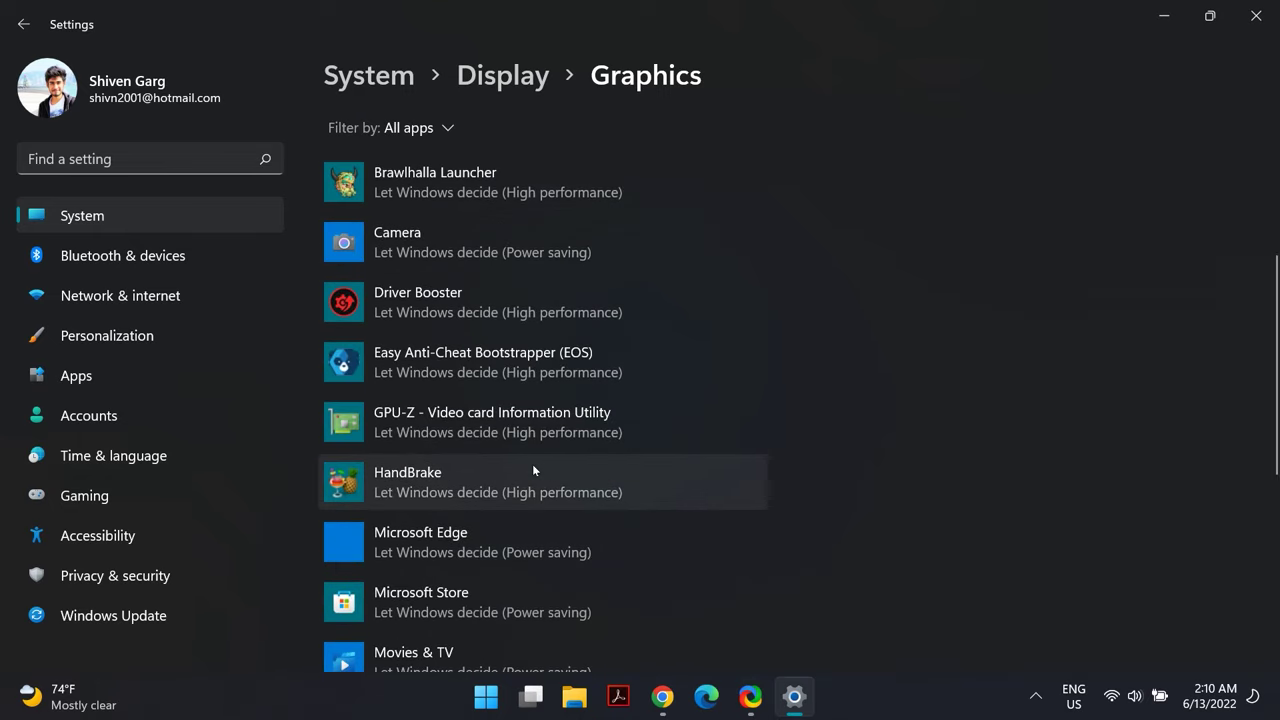
pyautogui.scroll(-2, 532, 464)
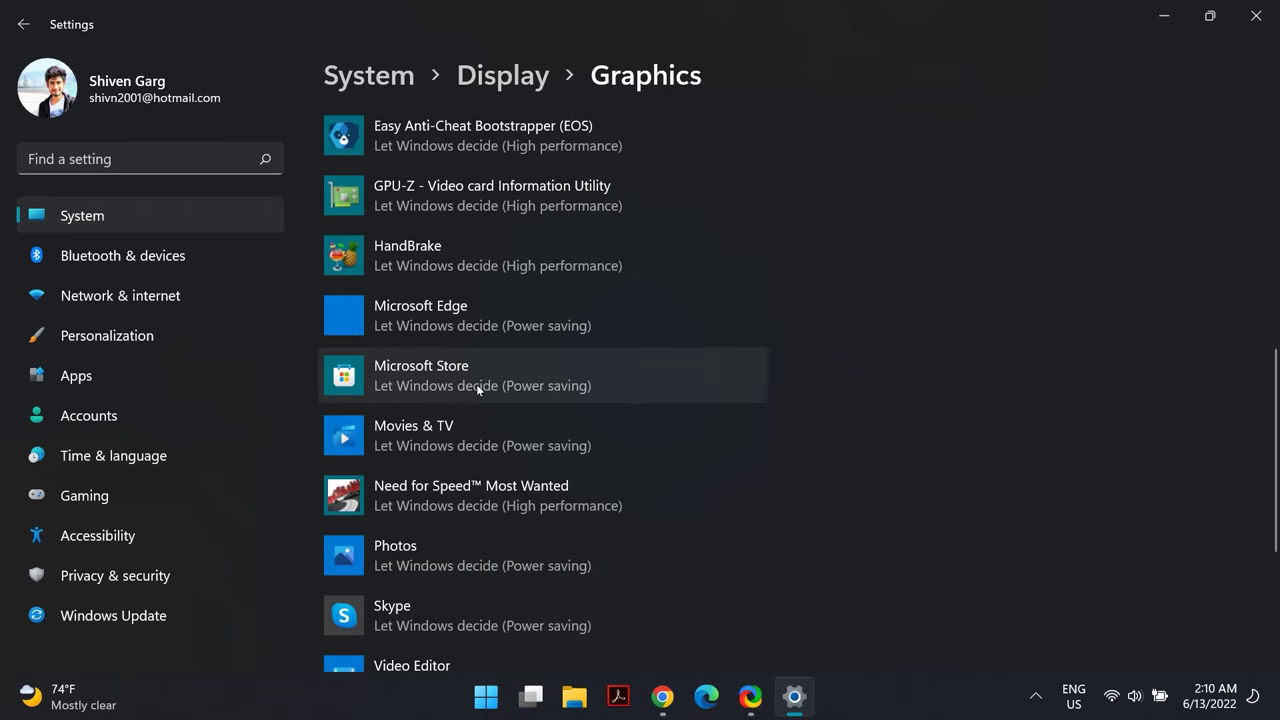
pyautogui.scroll(-1, 494, 376)
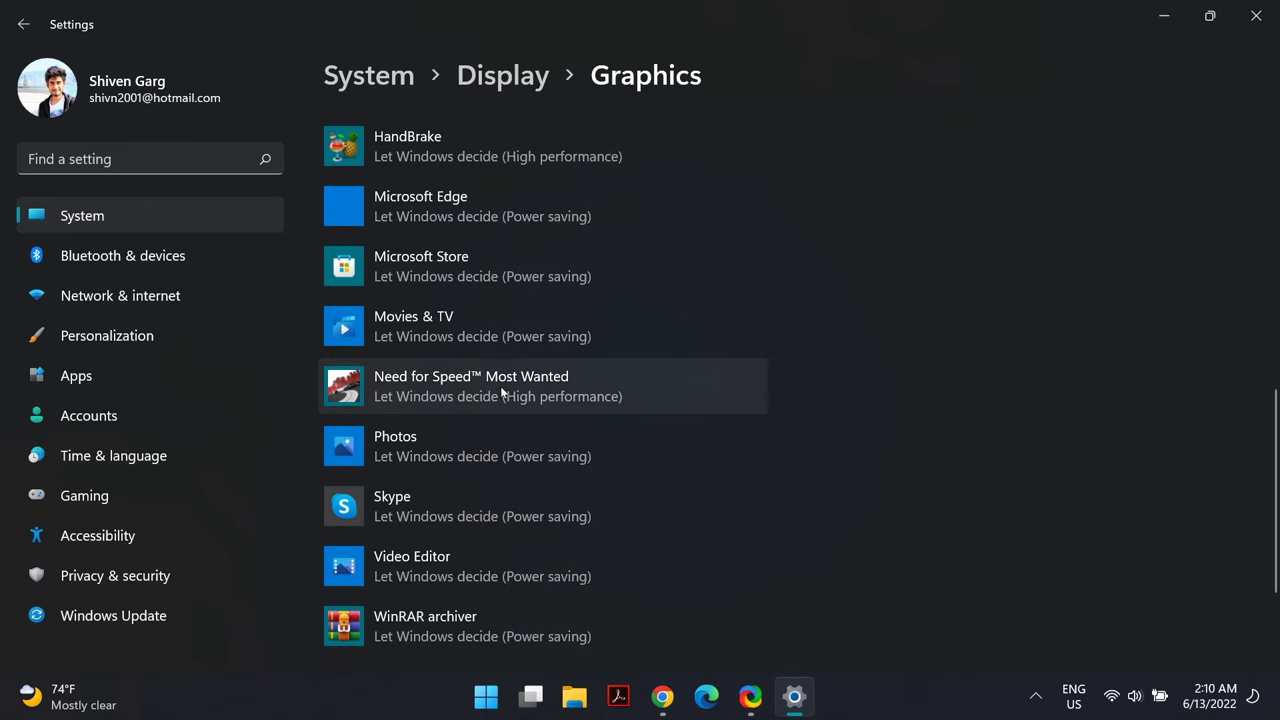
pyautogui.click(502, 391)
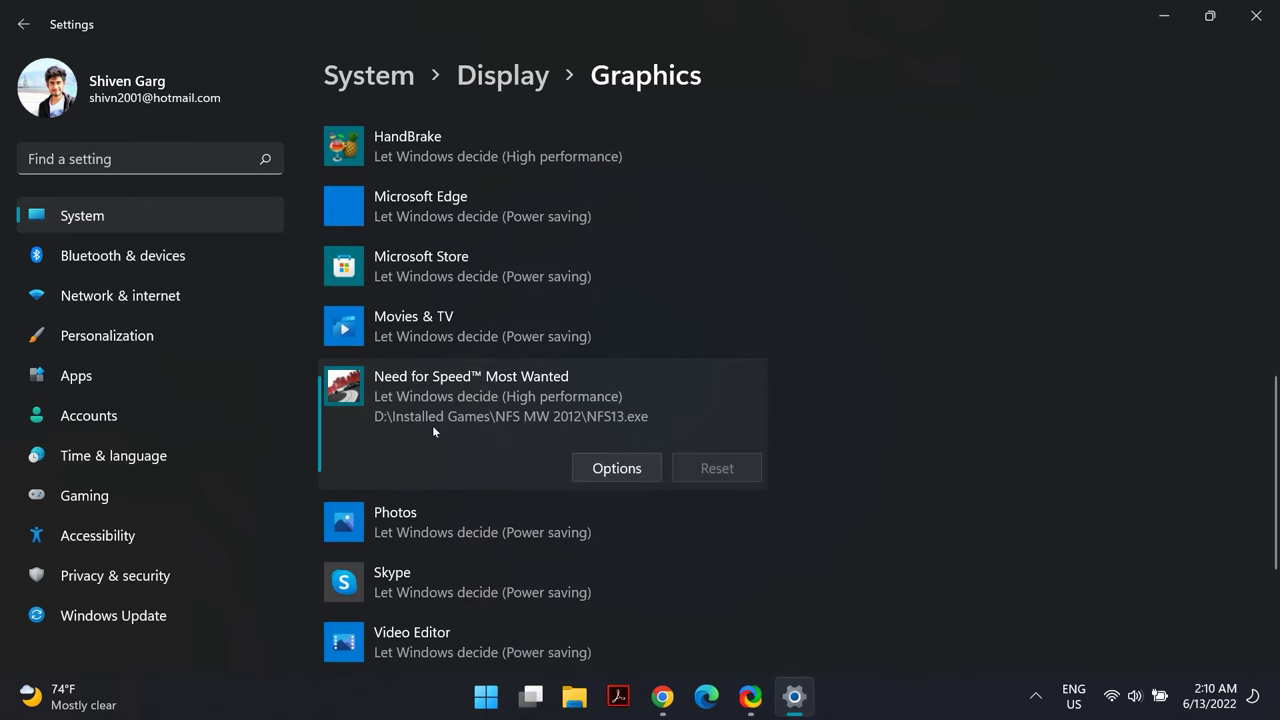
pyautogui.click(592, 467)
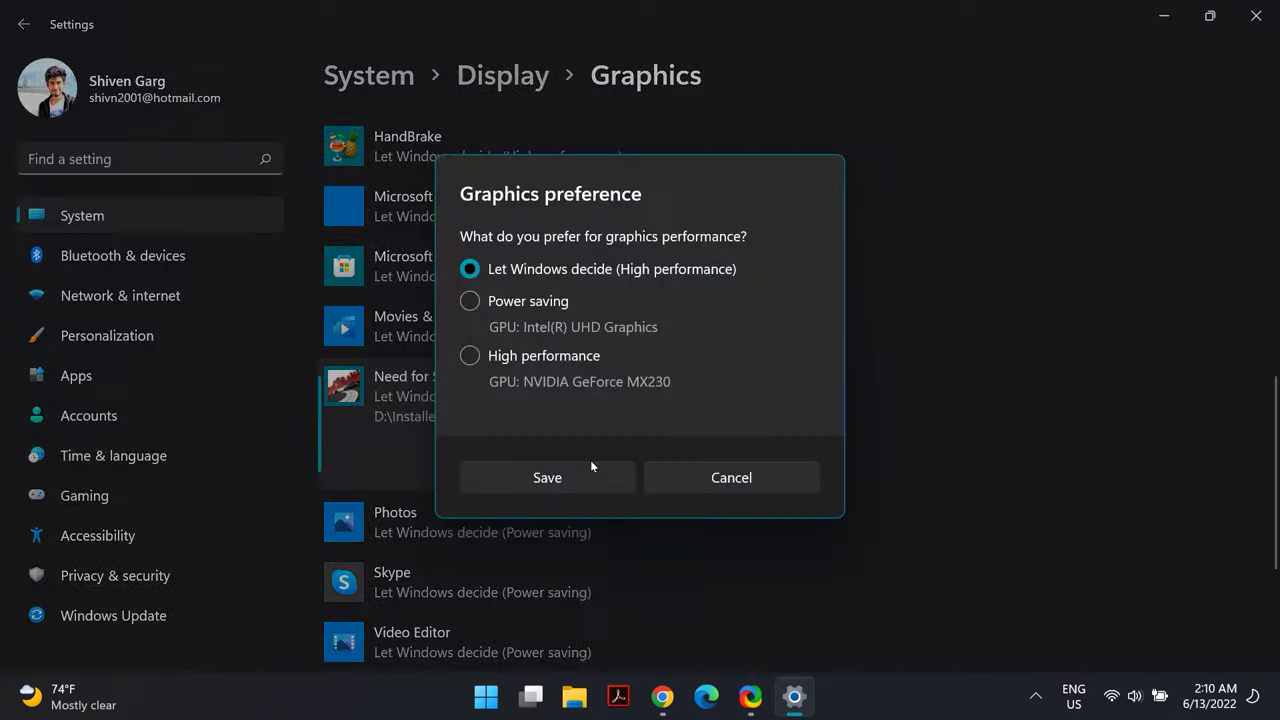
pyautogui.click(576, 358)
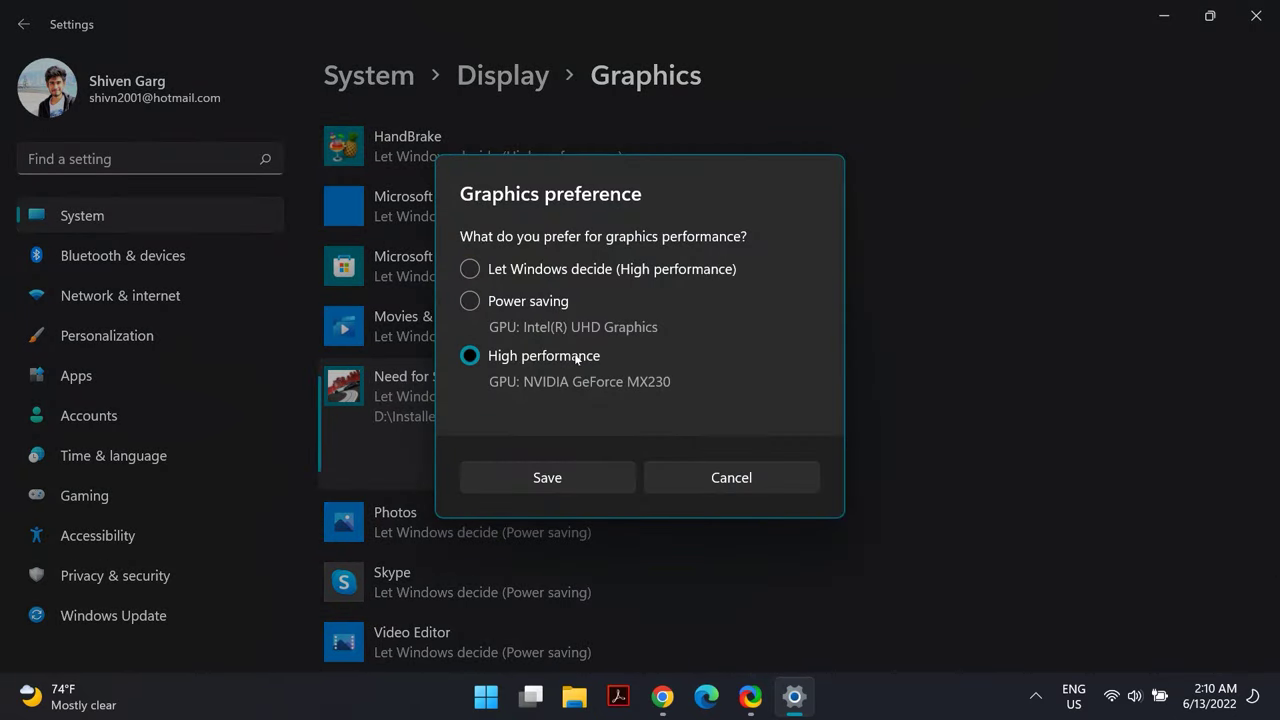
pyautogui.click(576, 483)
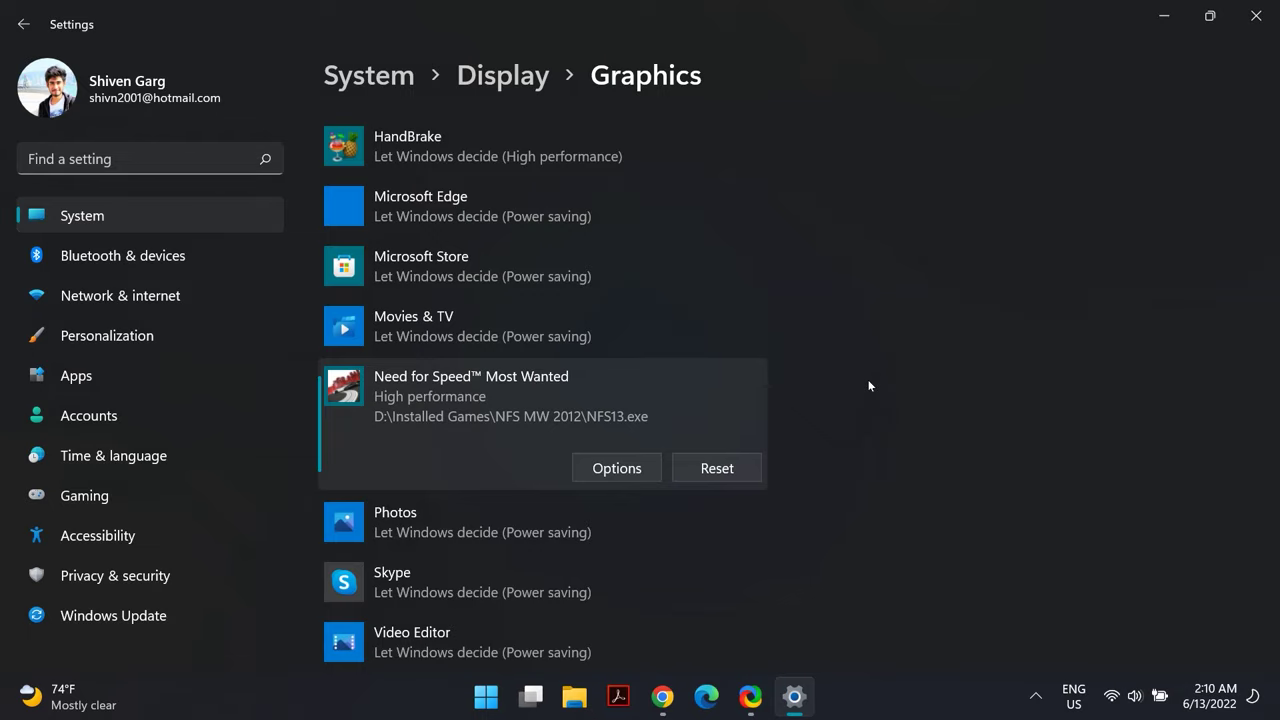
pyautogui.click(1256, 16)
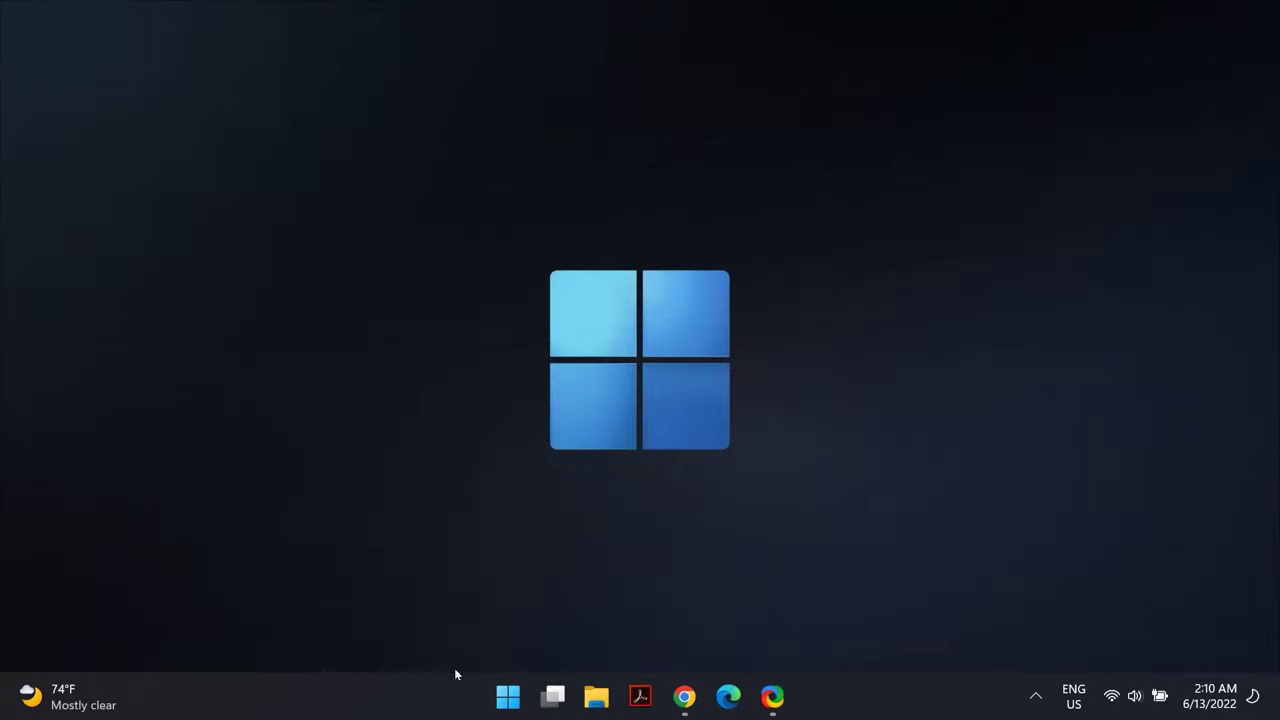
# Launch Device Manager from Start search and center its window
pyautogui.click(508, 696)
pyautogui.write('dev')
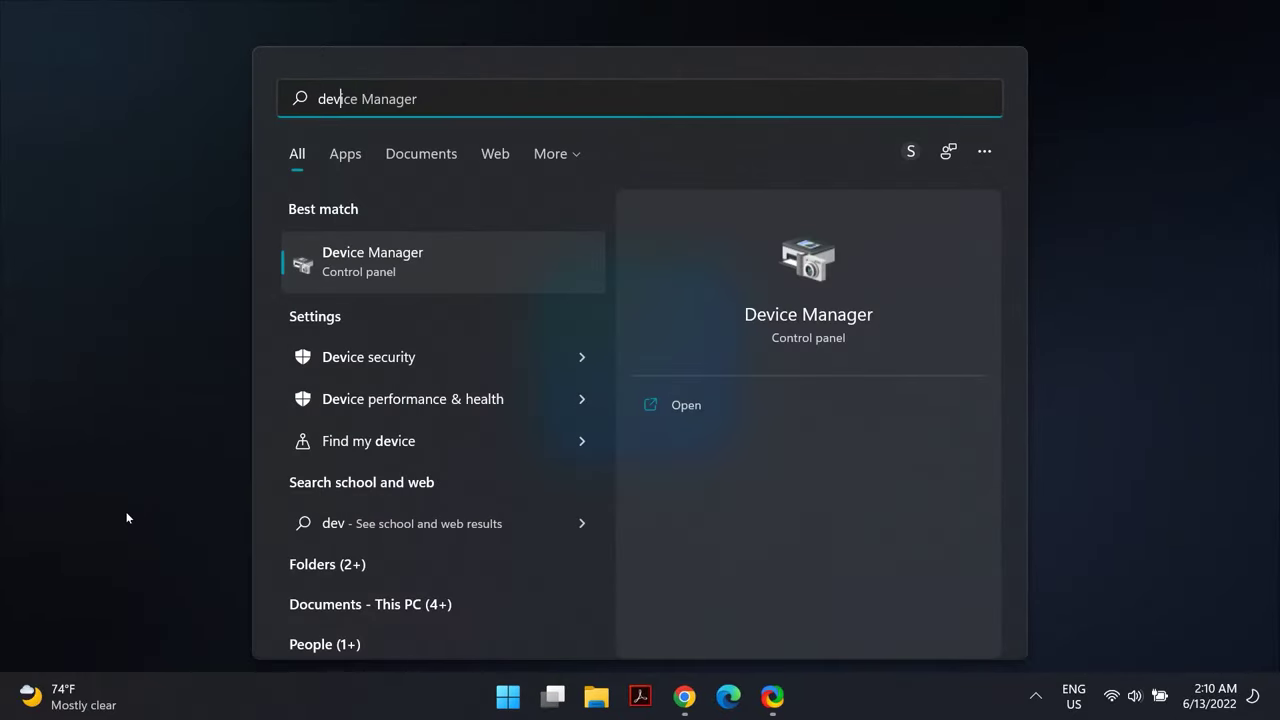
pyautogui.press('Return')
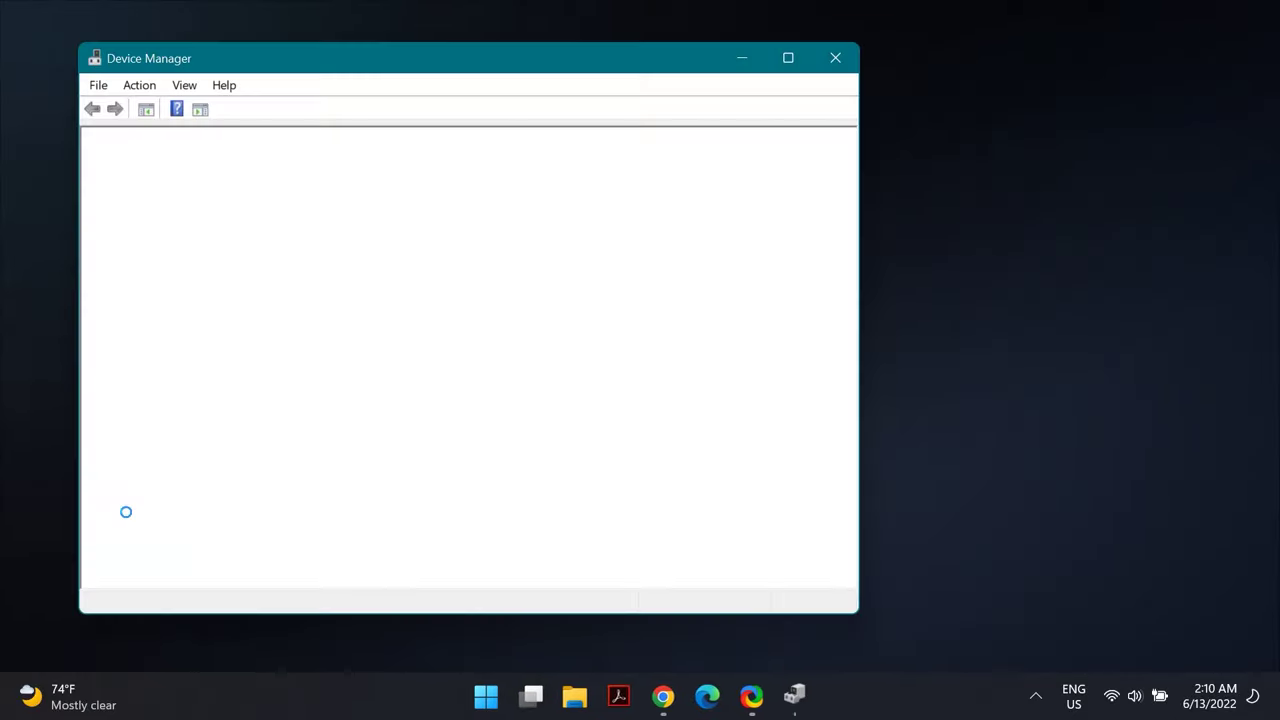
pyautogui.moveTo(329, 57); pyautogui.dragTo(530, 63)
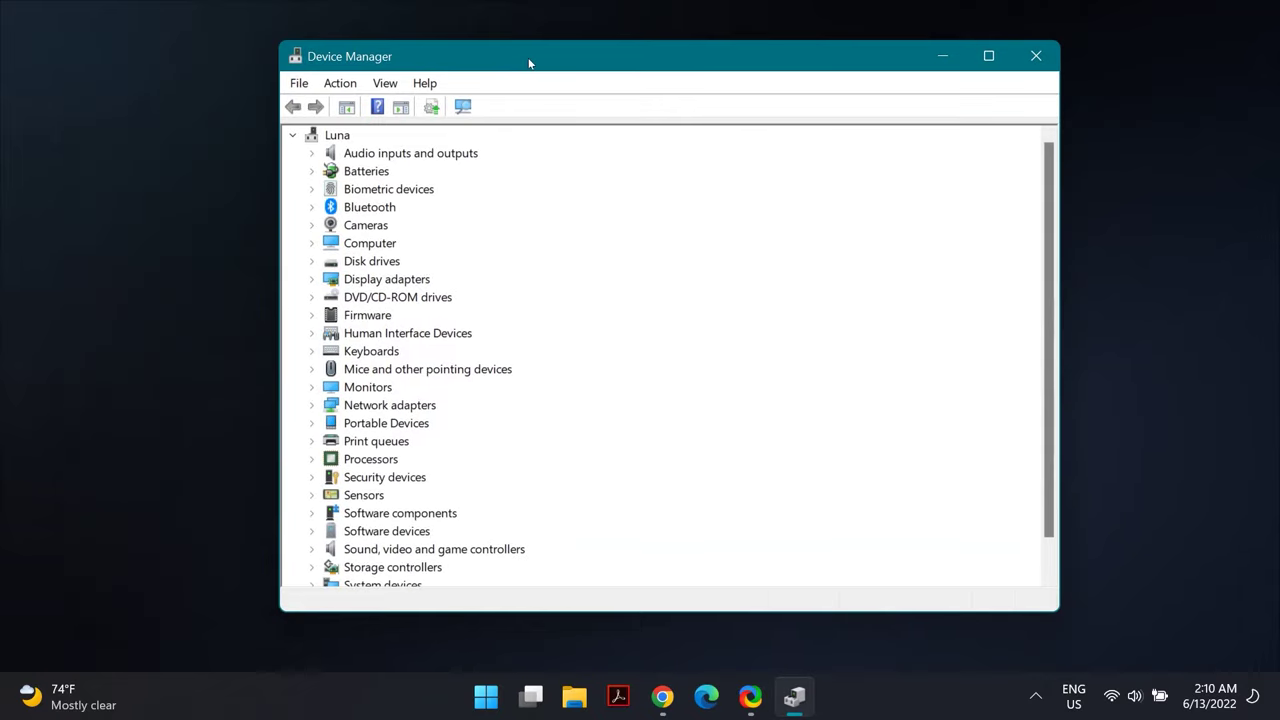
# Uninstall the NVIDIA GeForce MX230 under Display adapters, leaving driver removal unchecked
pyautogui.doubleClick(384, 281)
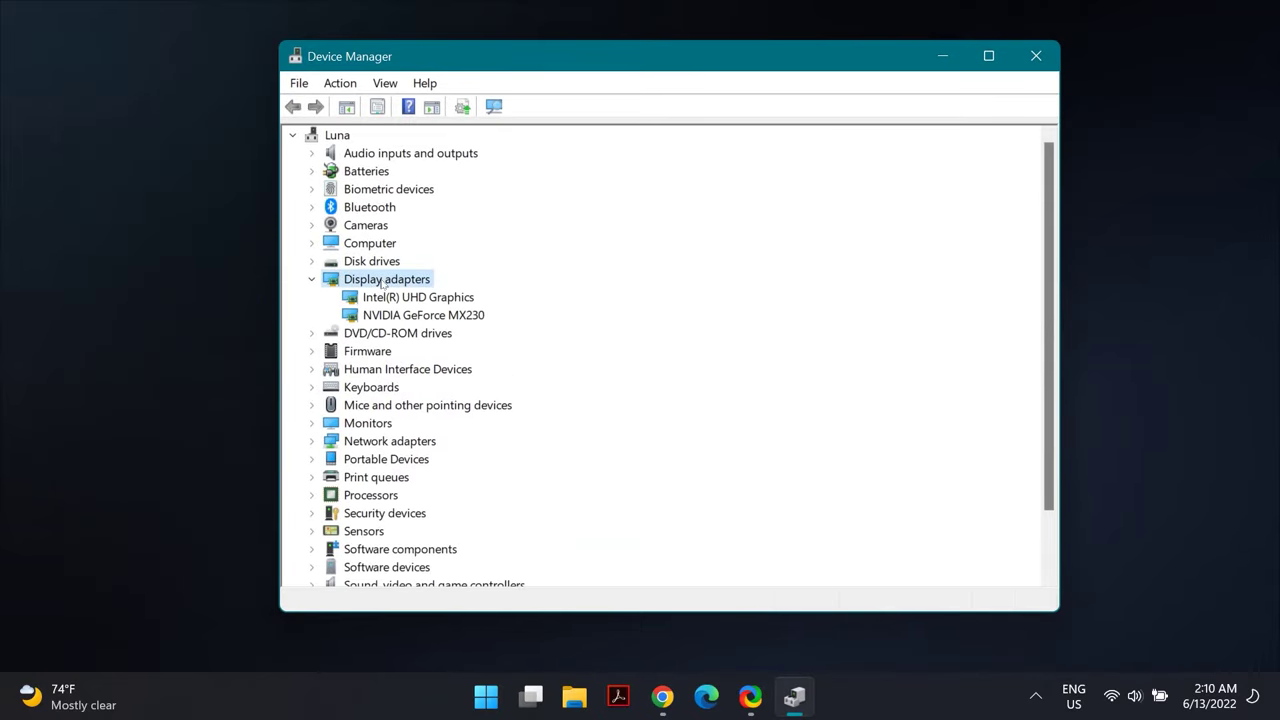
pyautogui.click(432, 318)
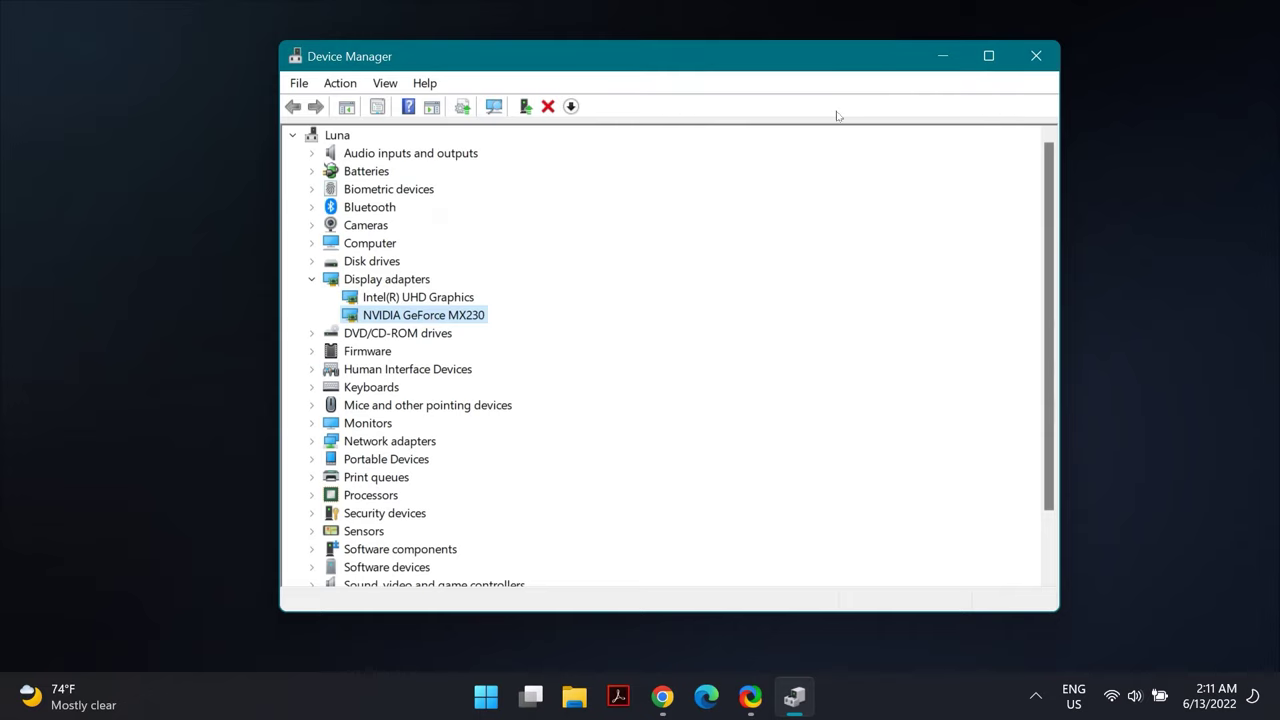
pyautogui.rightClick(466, 318)
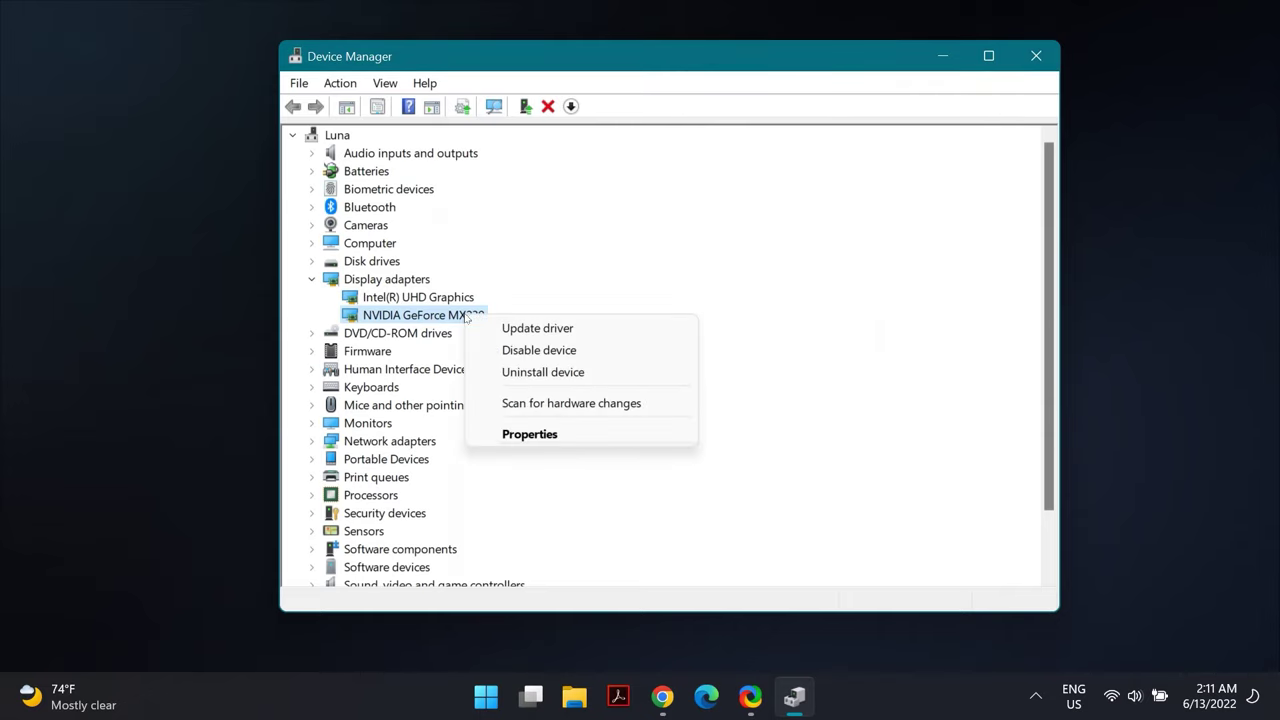
pyautogui.click(541, 372)
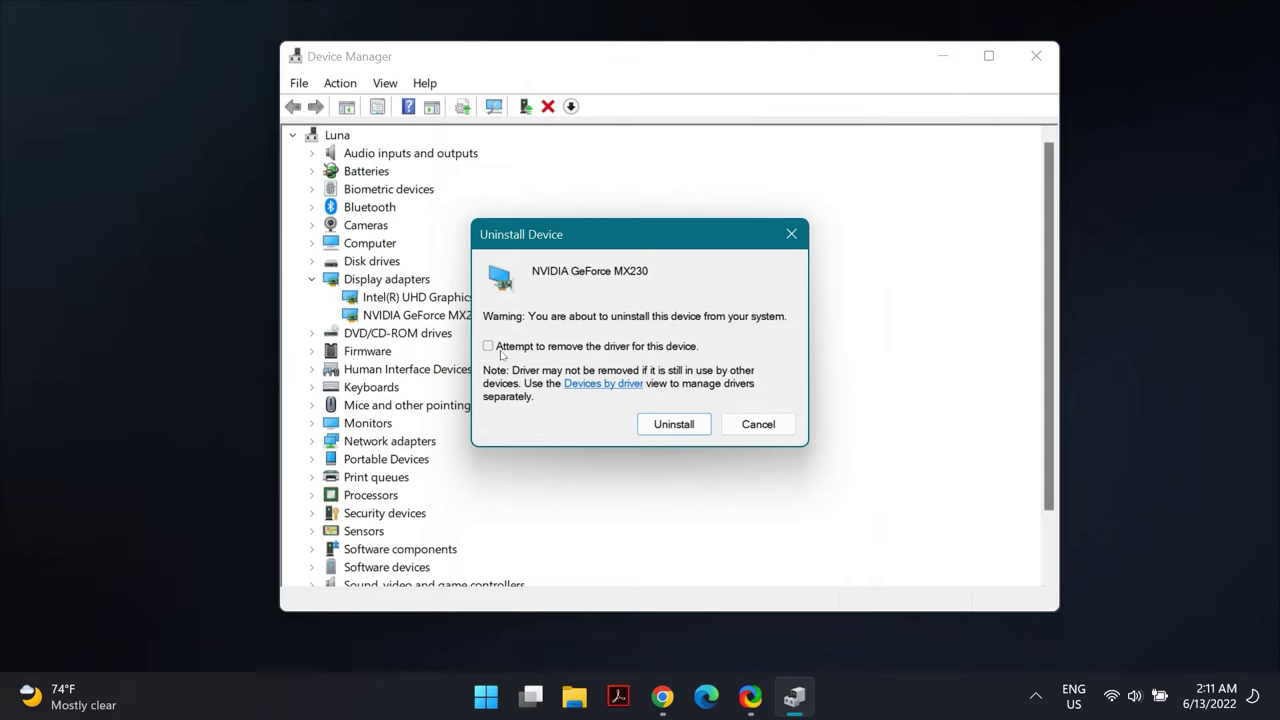
pyautogui.click(617, 349)
pyautogui.click(617, 349)
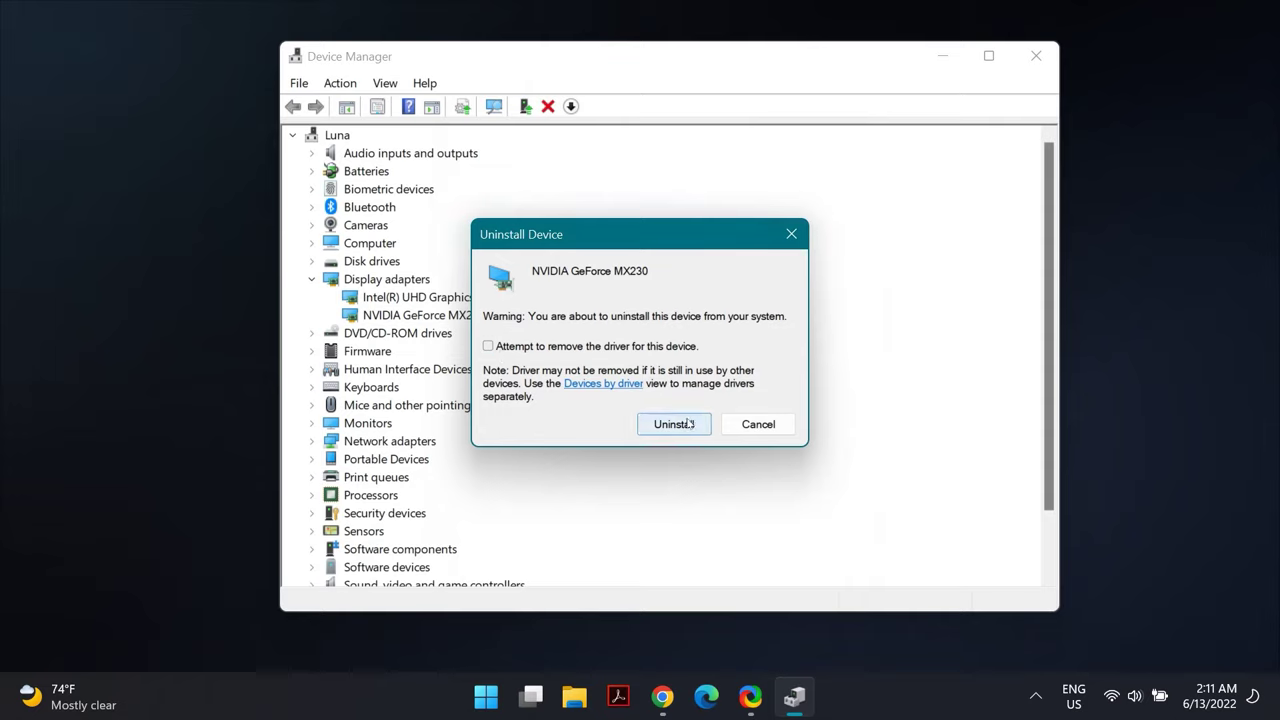
pyautogui.click(673, 424)
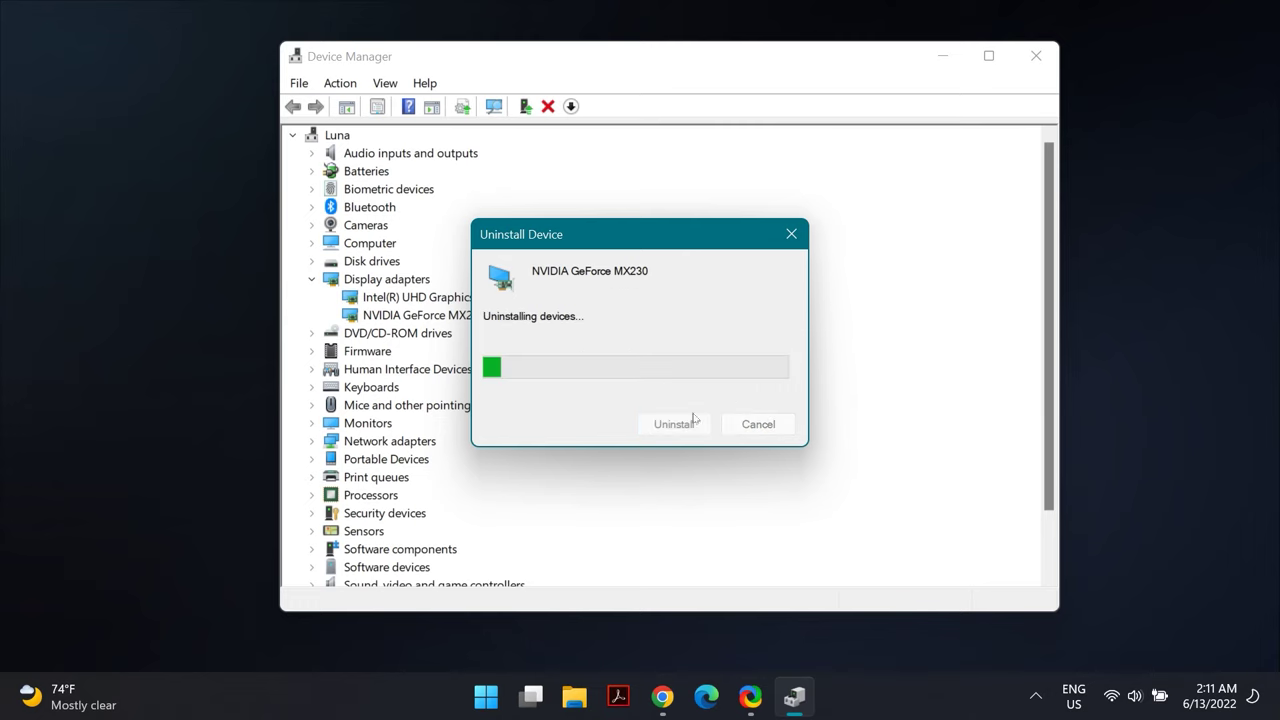
# Scan for hardware changes so NVIDIA GeForce MX230 reappears alongside Intel(R) UHD Graphics
pyautogui.click(343, 84)
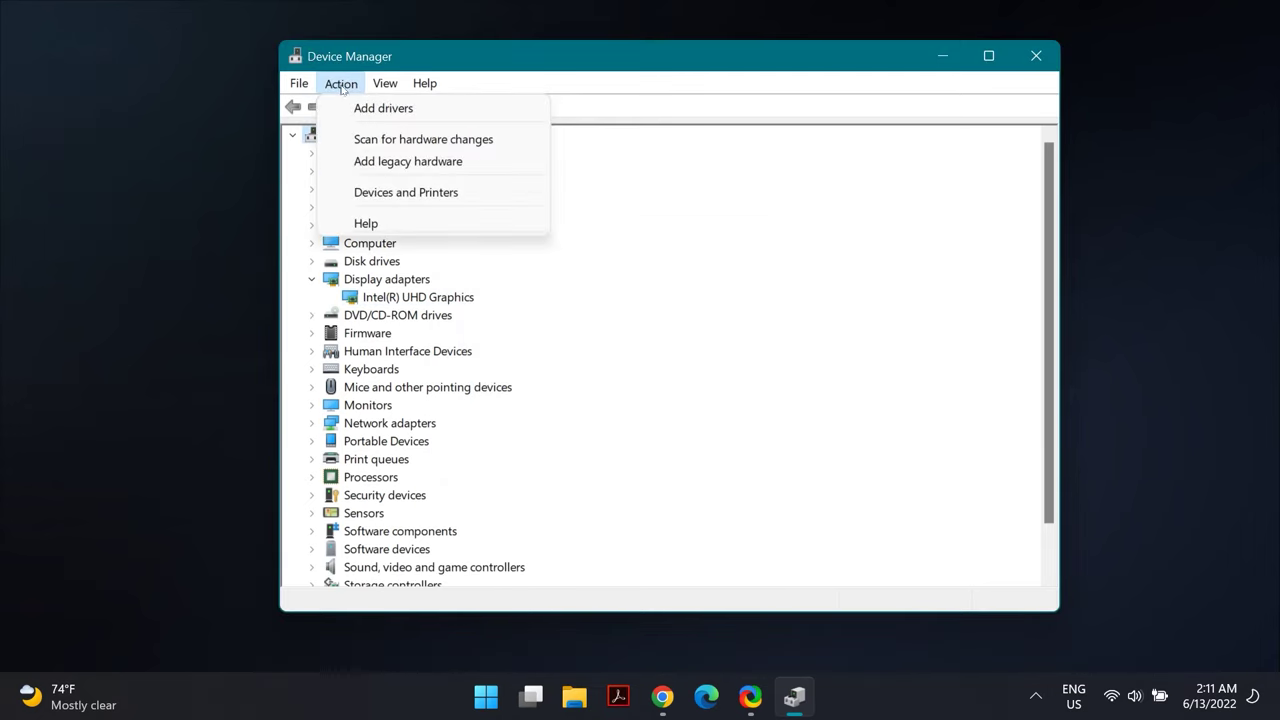
pyautogui.click(393, 141)
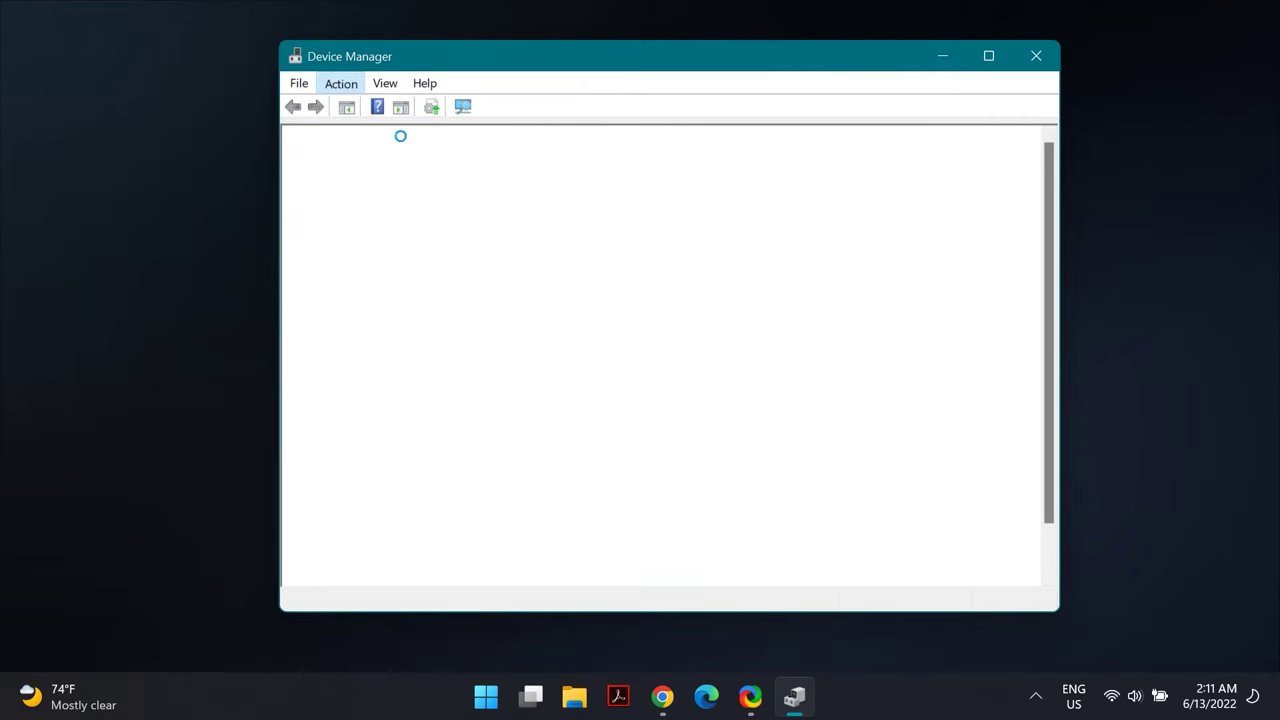
pyautogui.click(420, 297)
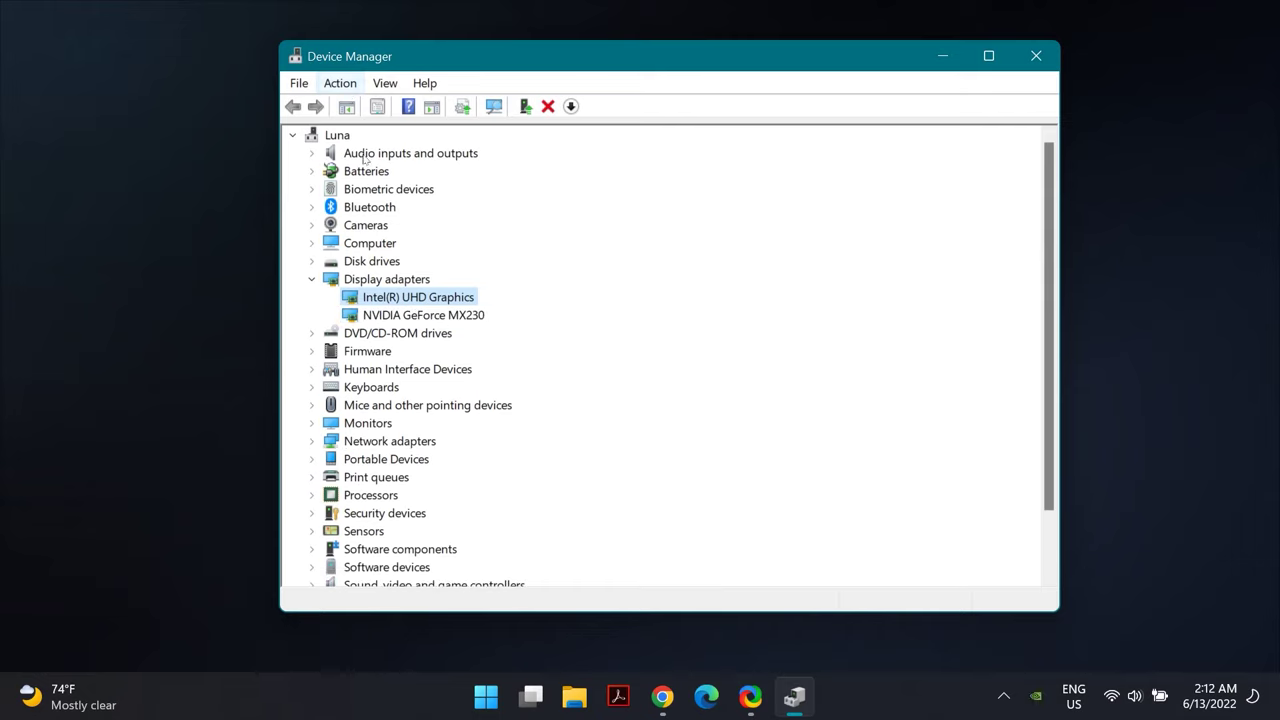
pyautogui.click(430, 316)
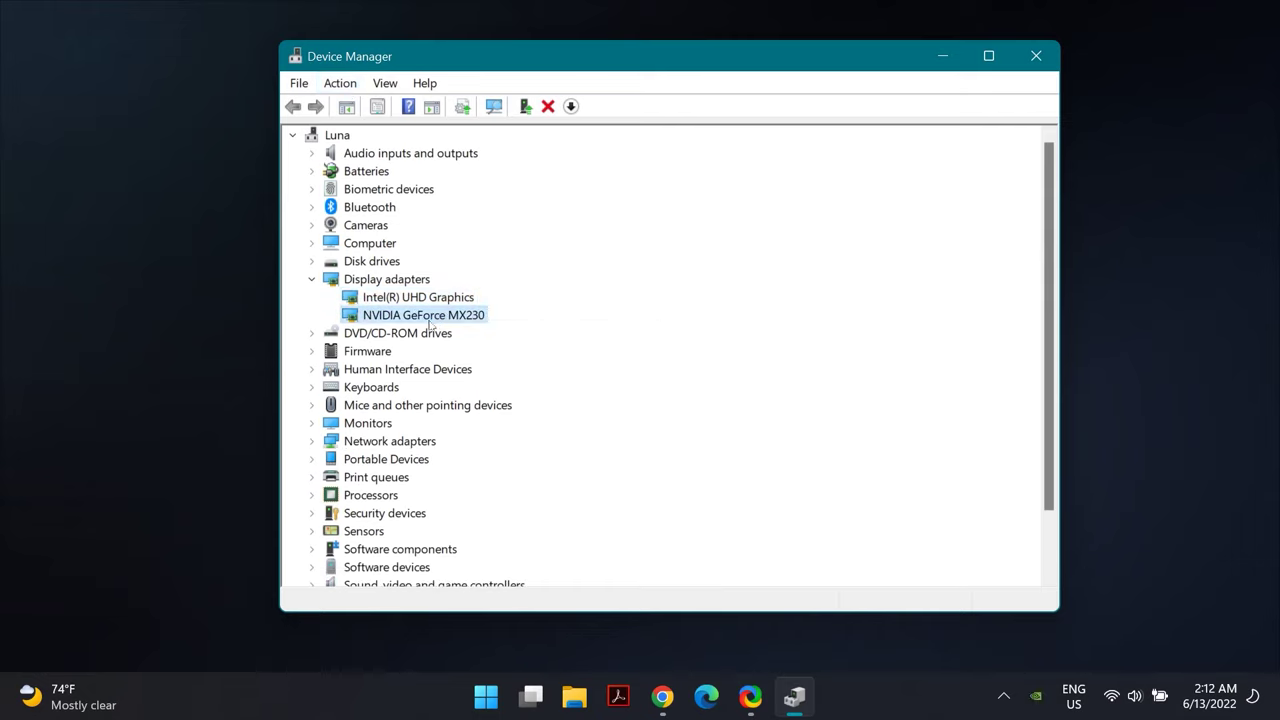
# Search automatically for an NVIDIA GeForce MX230 driver update and dismiss the already-installed result
pyautogui.rightClick(430, 320)
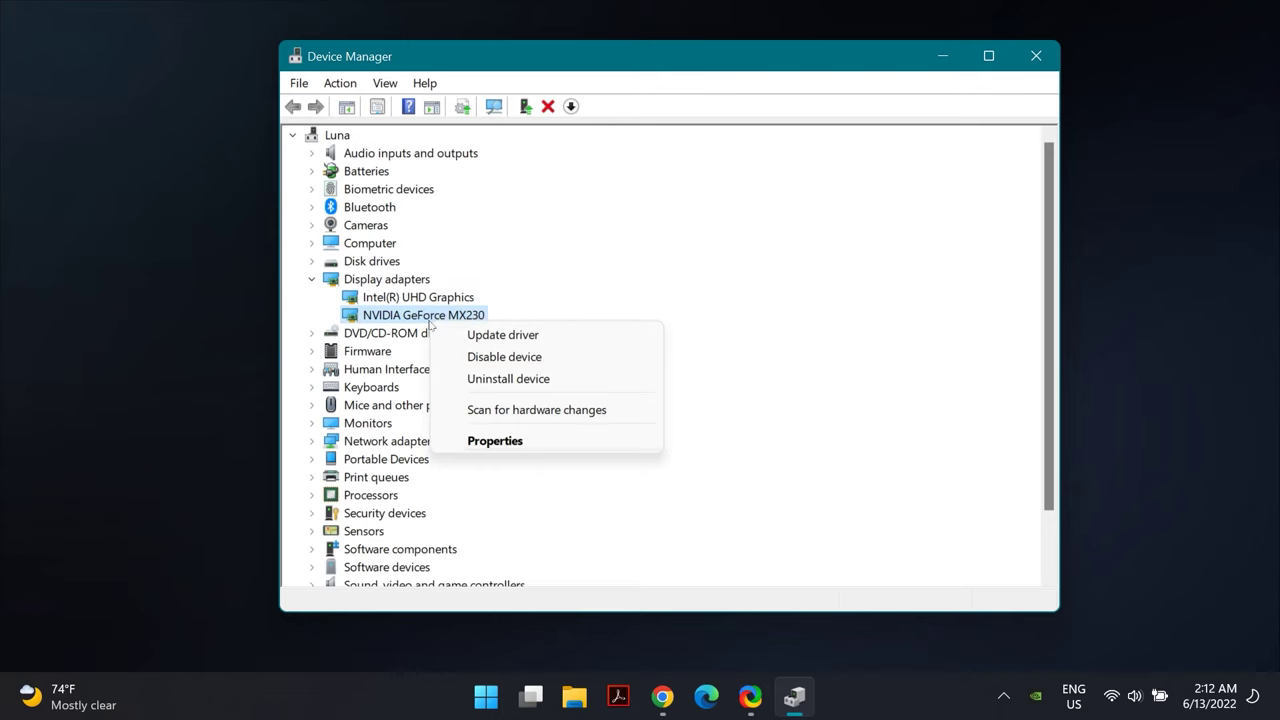
pyautogui.click(579, 336)
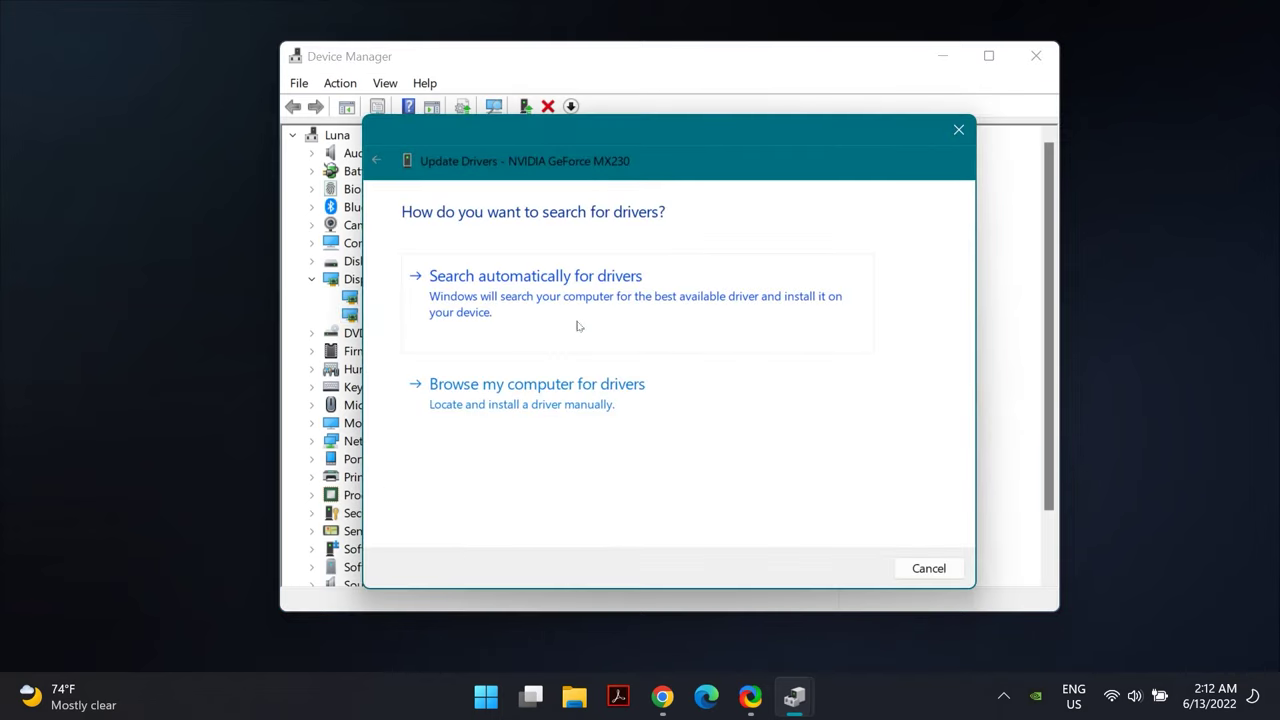
pyautogui.click(577, 325)
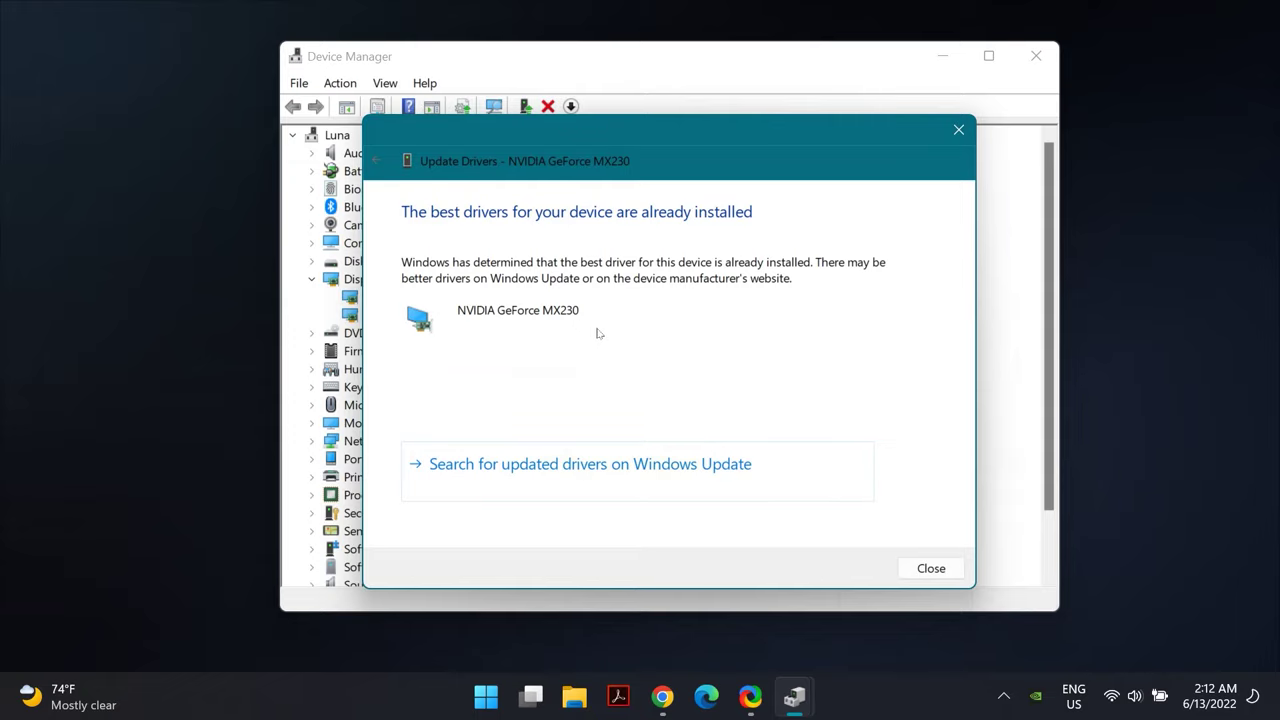
pyautogui.click(924, 572)
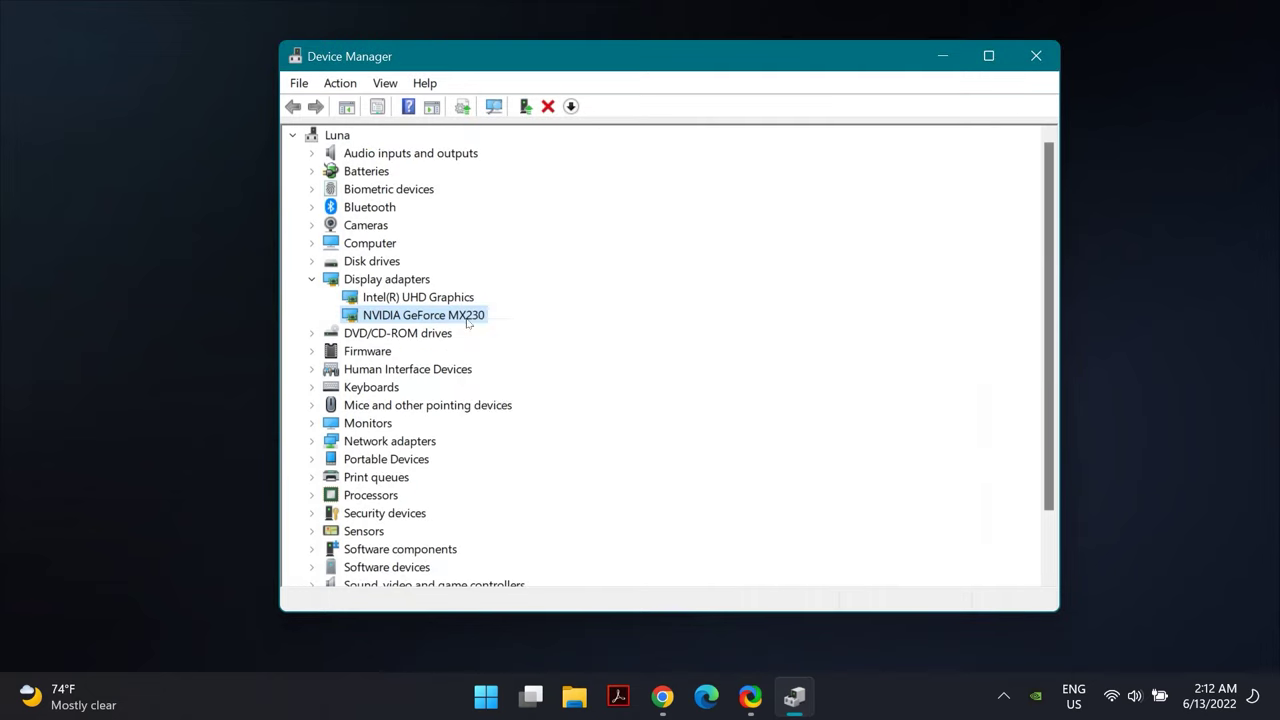
# Install the NVIDIA GeForce MX230 driver from this computer's list, dismiss the error, and close Device Manager
pyautogui.rightClick(471, 318)
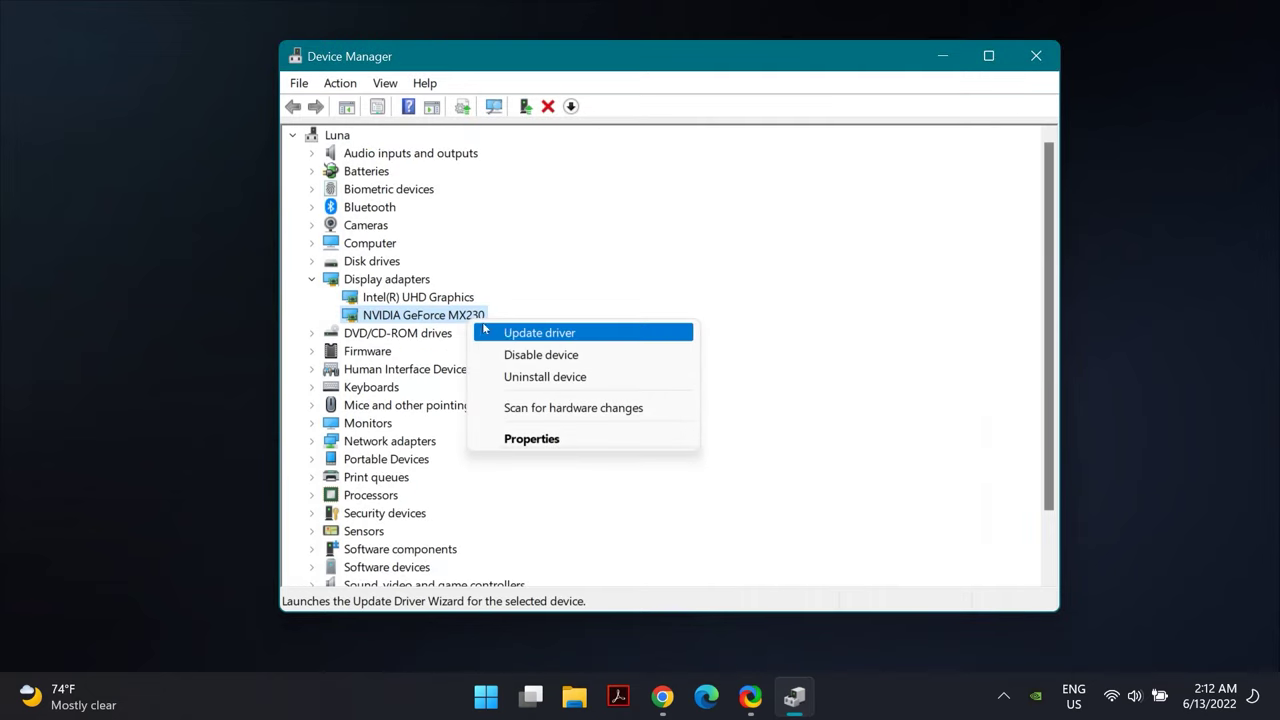
pyautogui.click(586, 338)
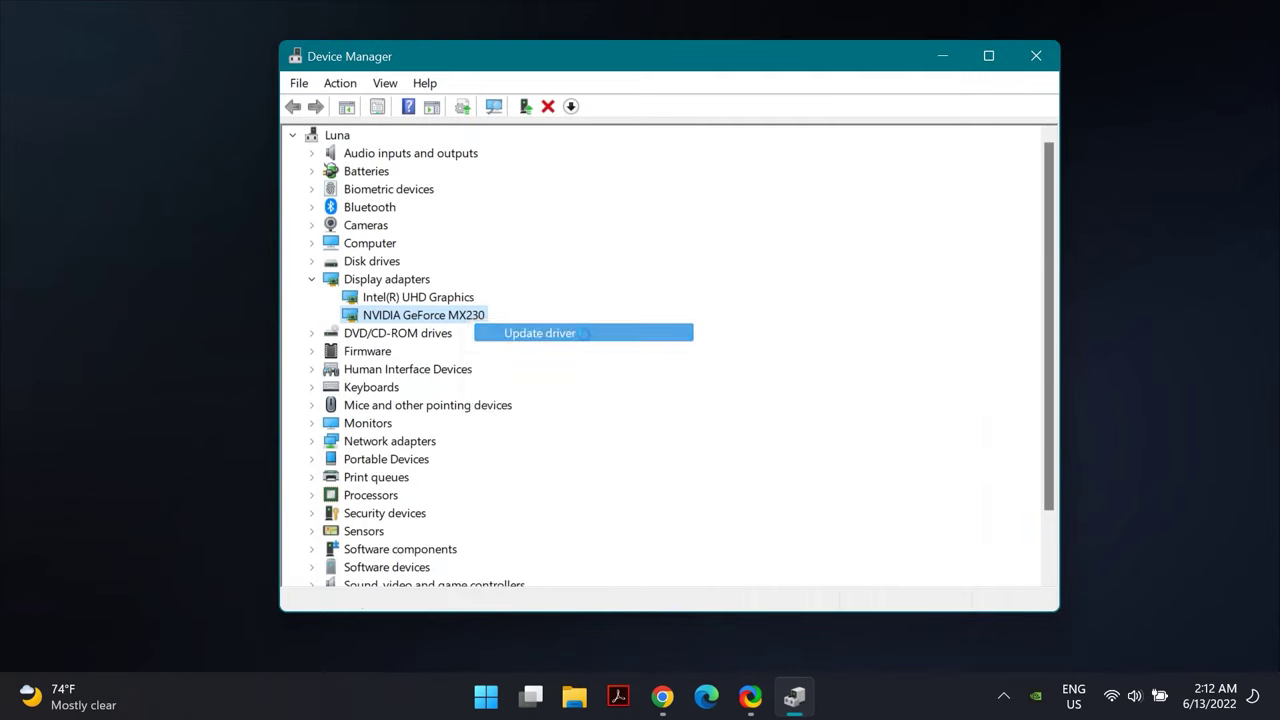
pyautogui.click(633, 403)
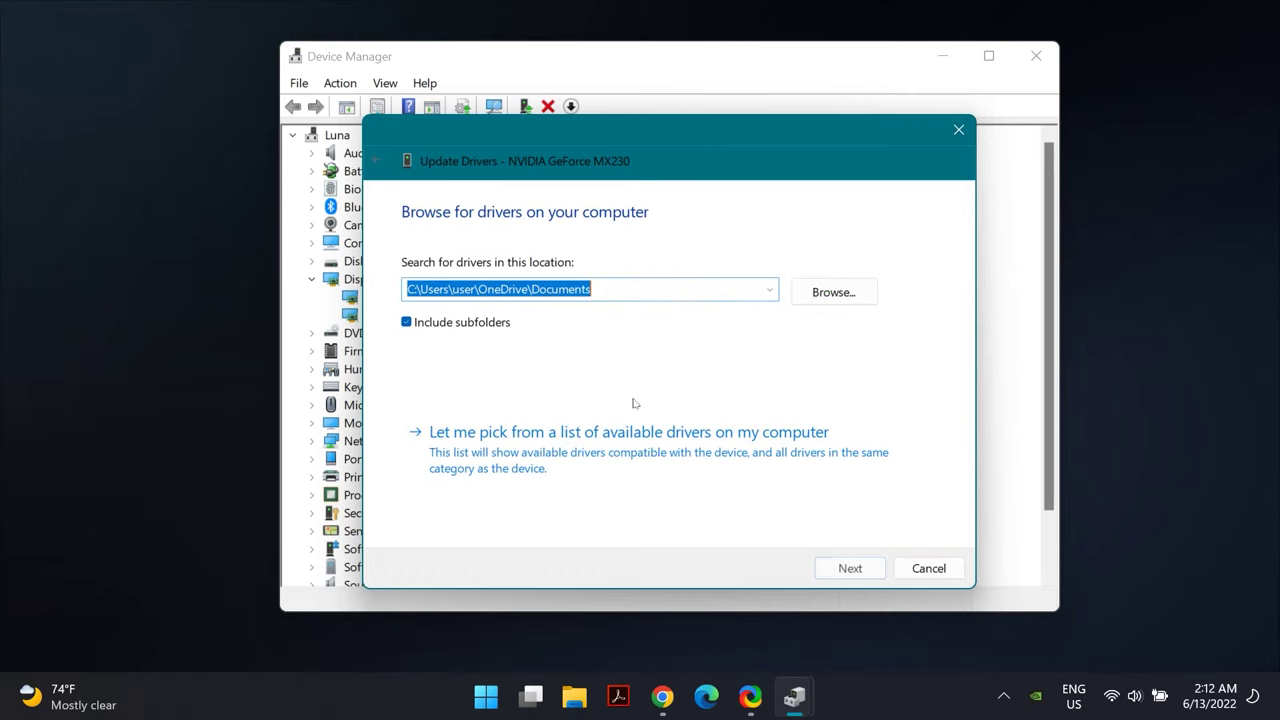
pyautogui.click(697, 458)
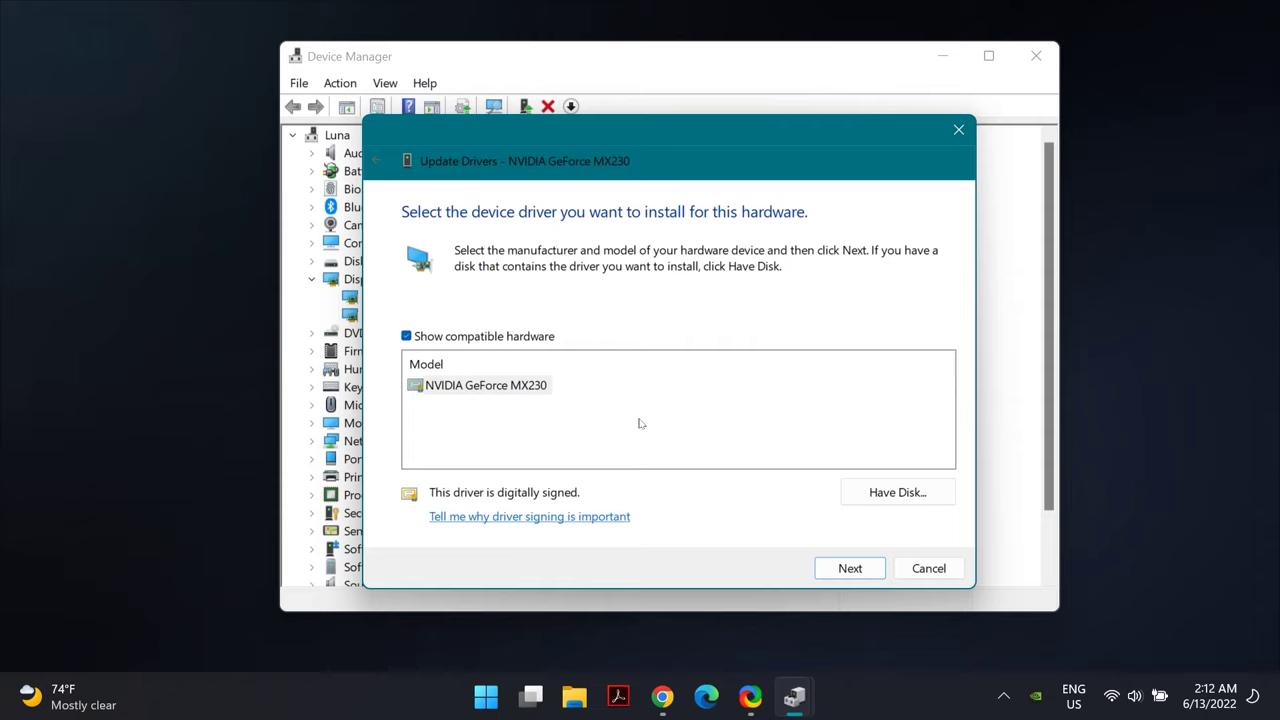
pyautogui.click(534, 386)
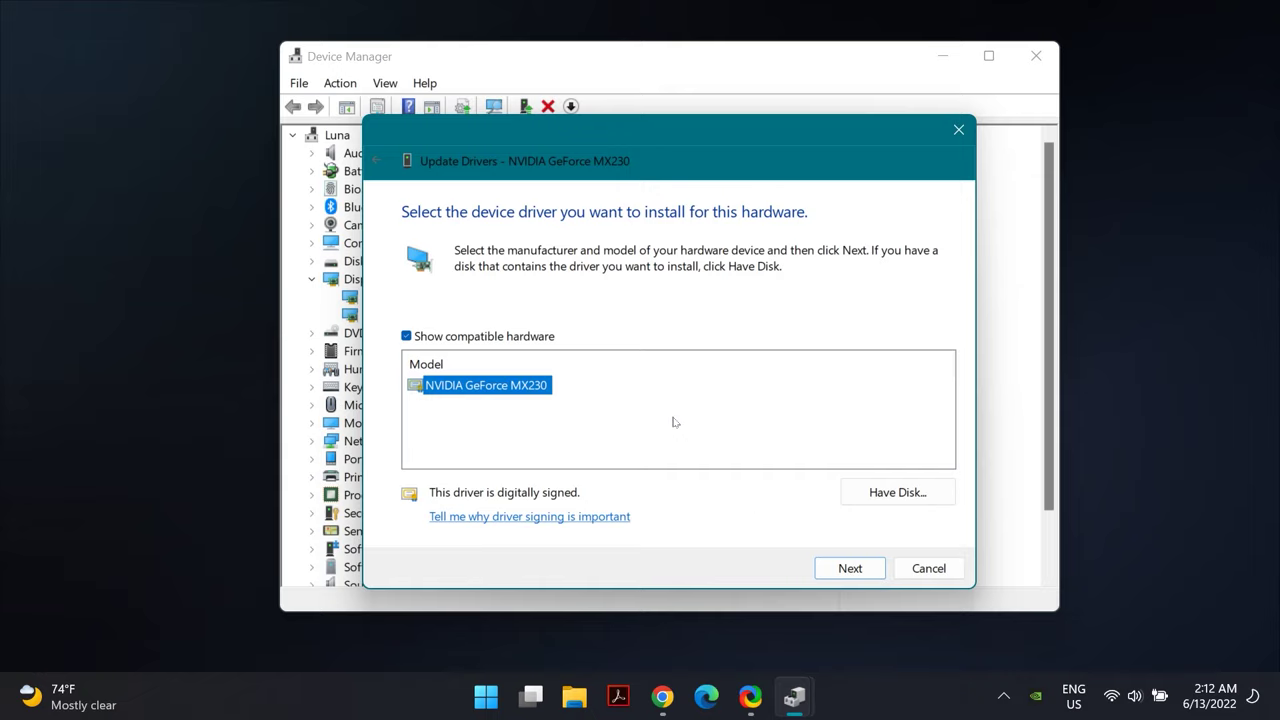
pyautogui.click(850, 569)
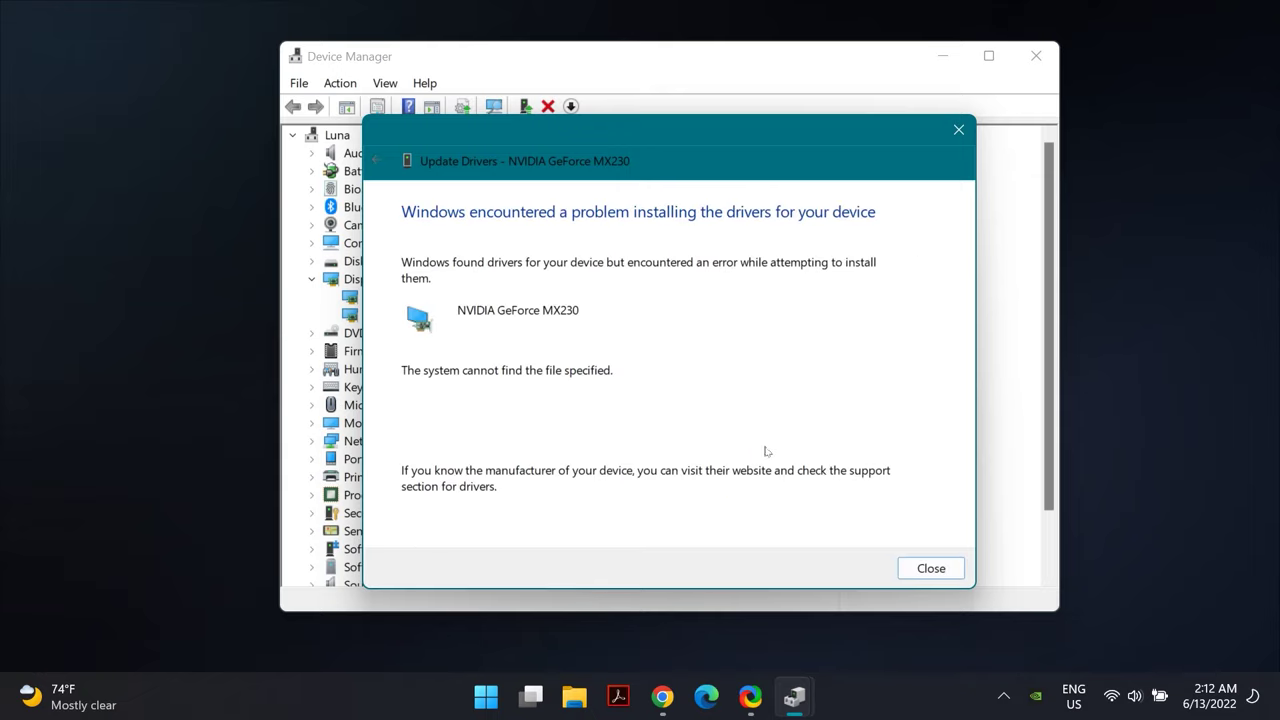
pyautogui.click(930, 569)
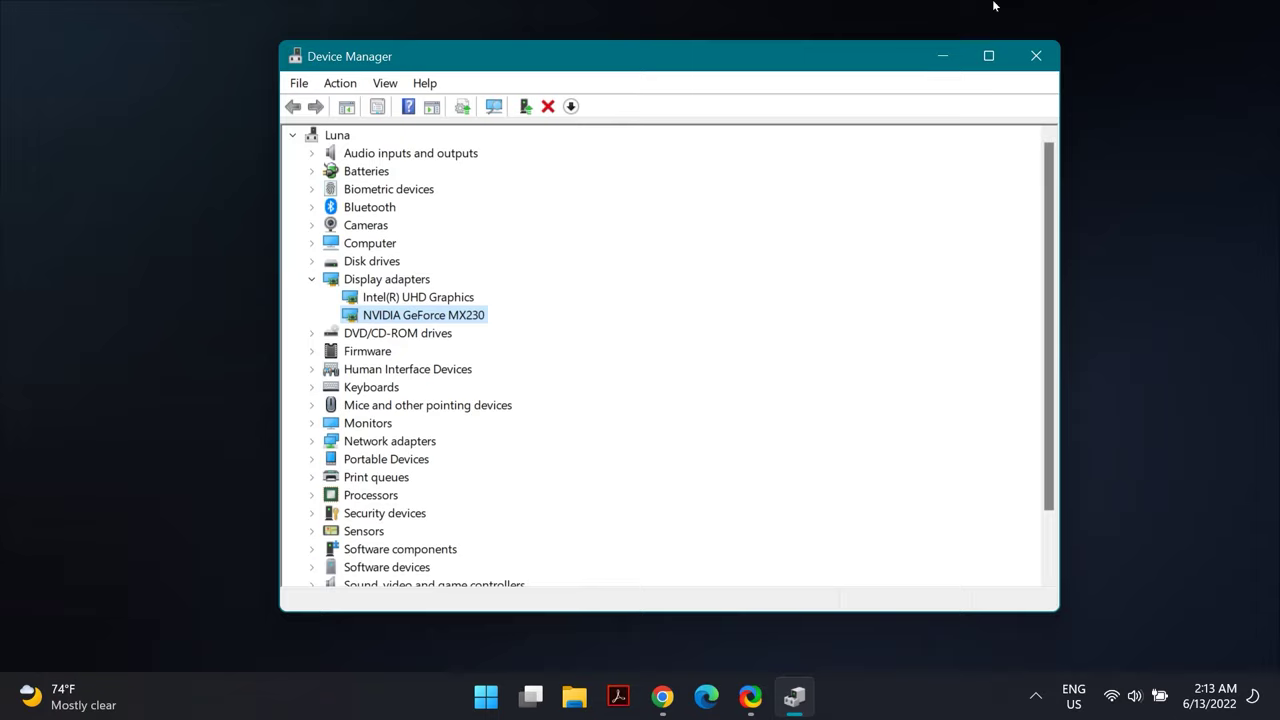
pyautogui.click(1034, 54)
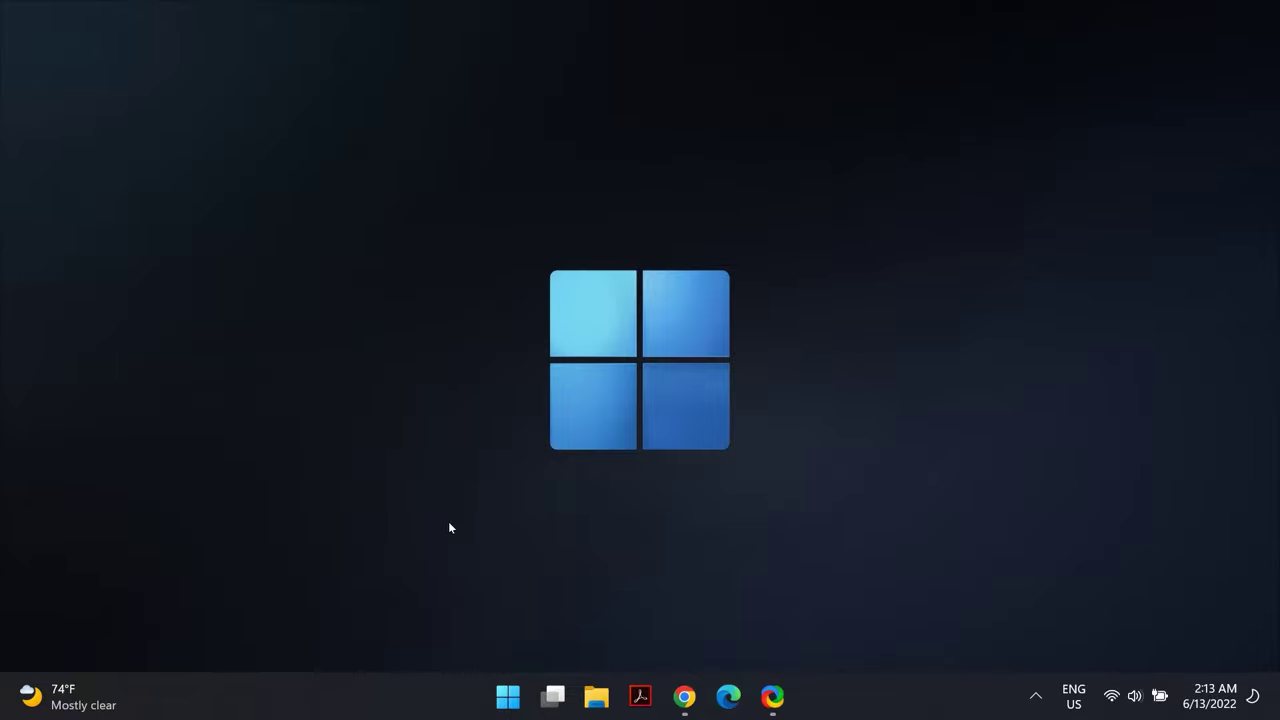
# Search 'comm' in Start and run Command Prompt as administrator
pyautogui.press('super')
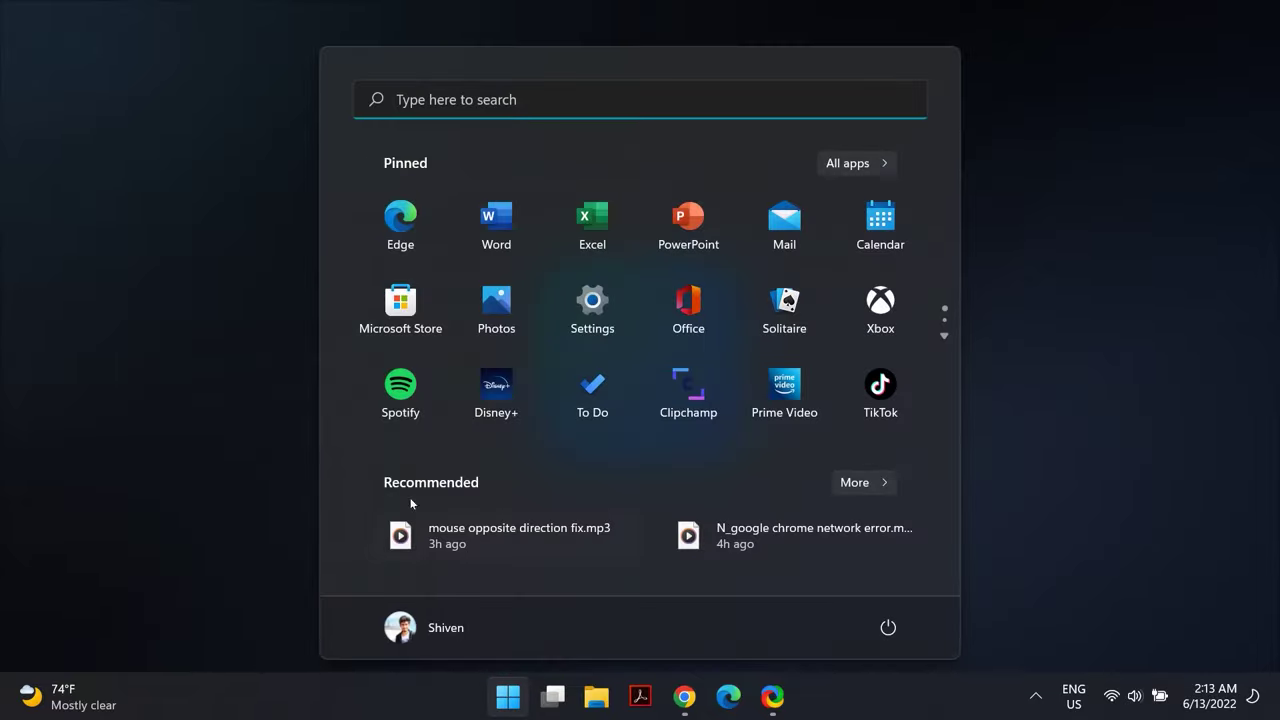
pyautogui.write('comm')
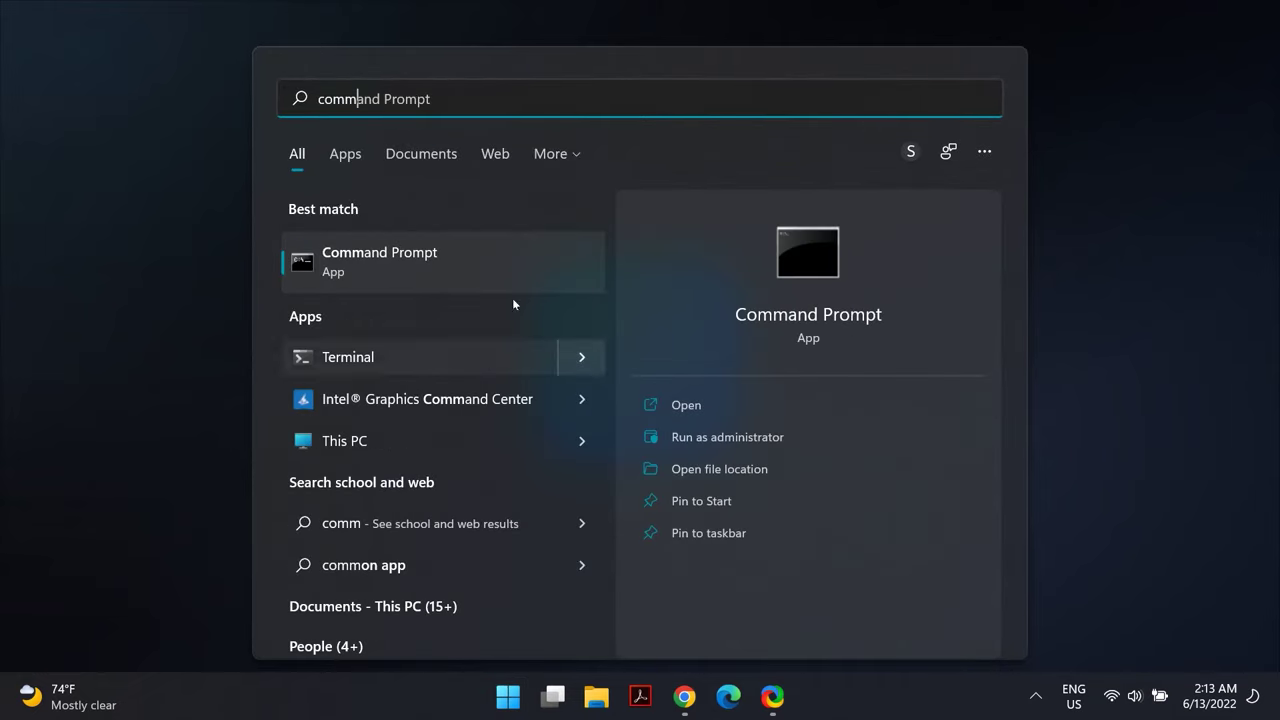
pyautogui.rightClick(488, 272)
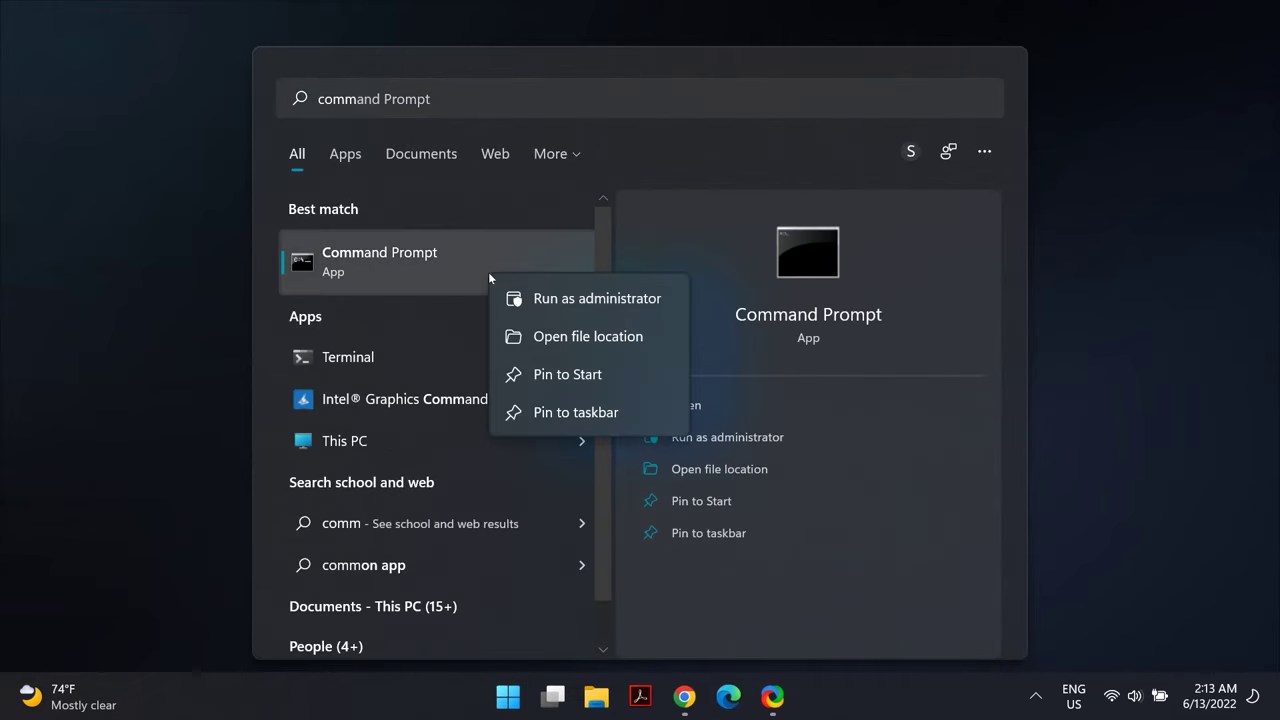
pyautogui.click(538, 303)
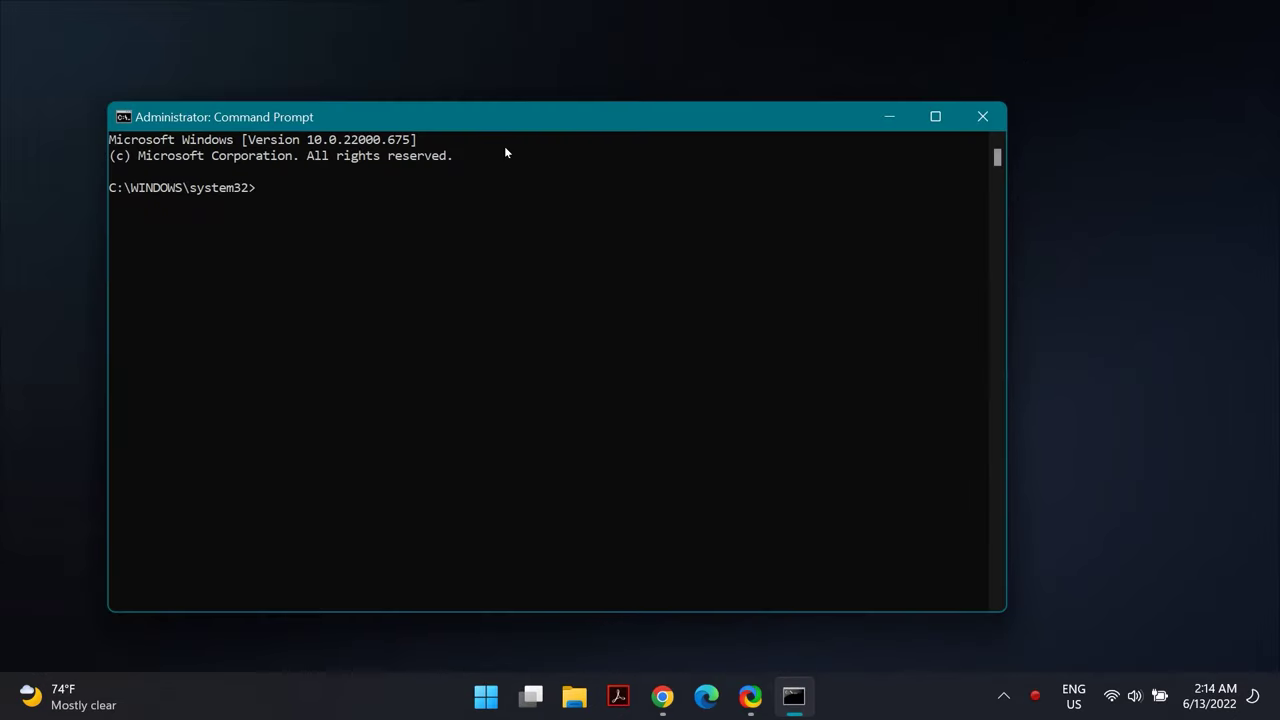
# Run the DISM /online /cleanup-image checkhealth and scanhealth scans, then close Command Prompt
pyautogui.write('dism /online /xleanup-image /checkhealth')
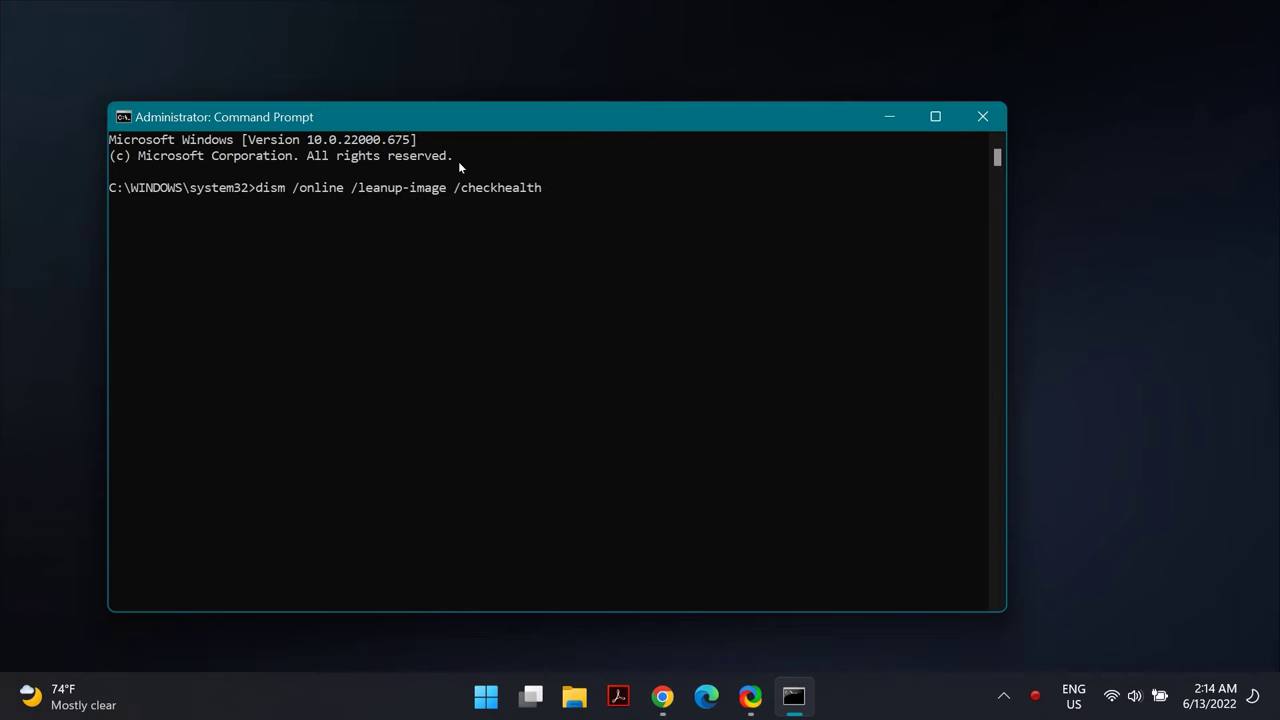
pyautogui.press('Return')
pyautogui.write('dism /online /cleanup-image /scanhealth')
pyautogui.press('Return')
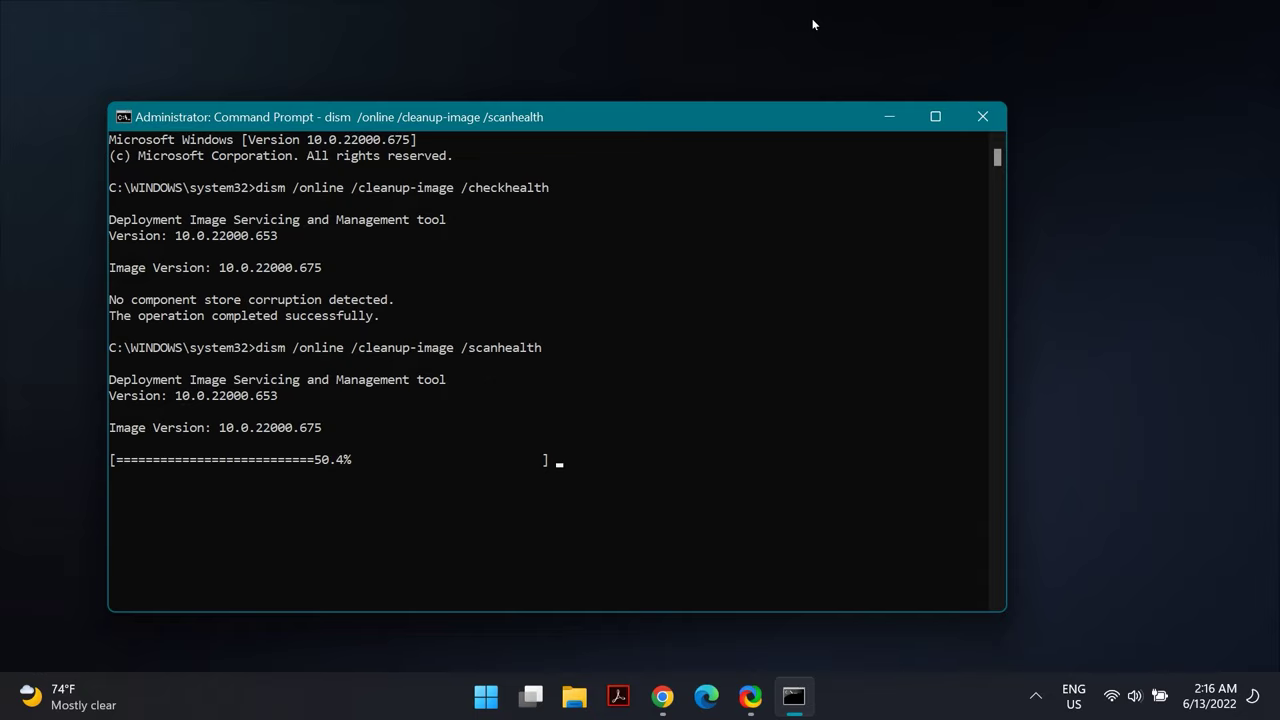
pyautogui.click(970, 112)
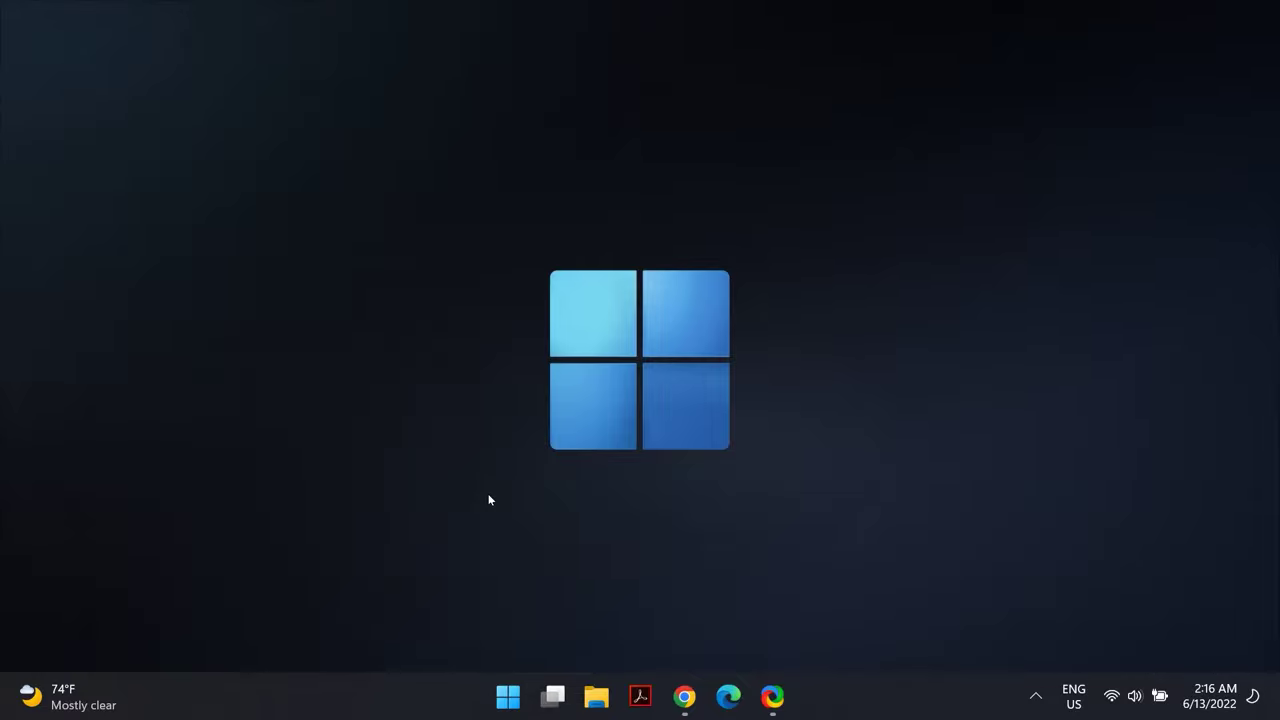
# Enter msconfig in the Run box to launch System Configuration
pyautogui.click(500, 700)
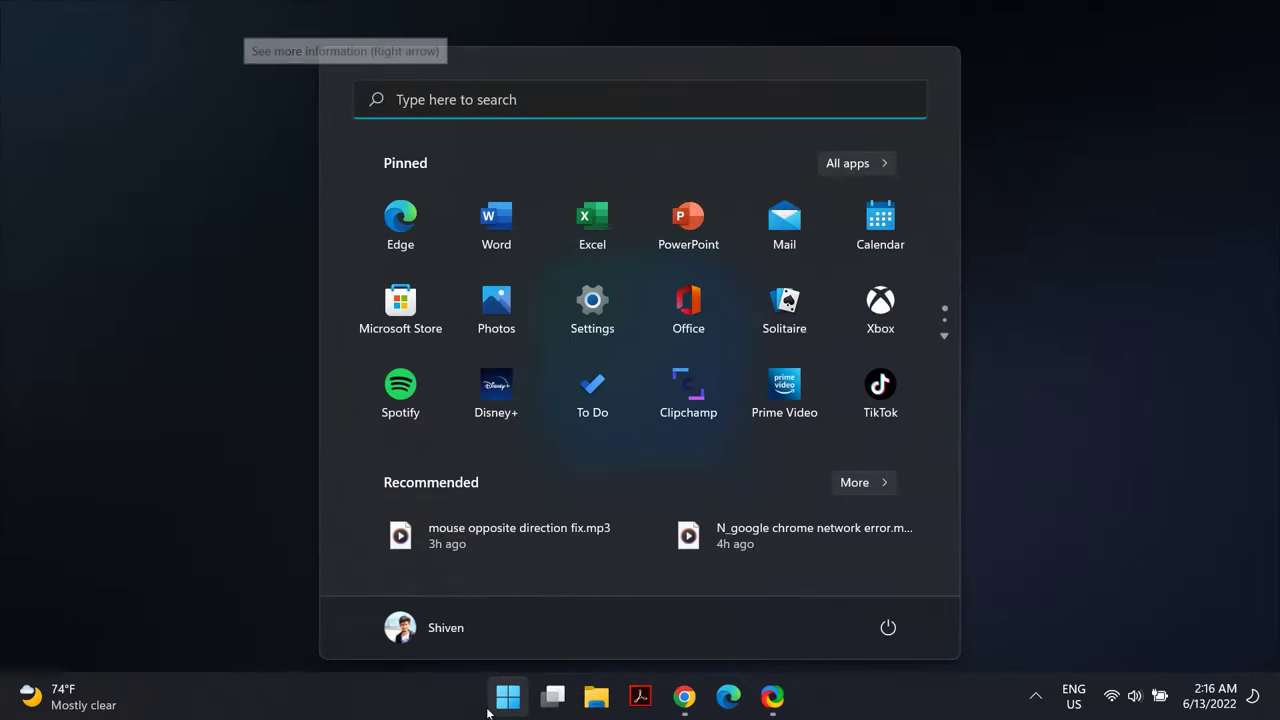
pyautogui.write('ru')
pyautogui.press('Return')
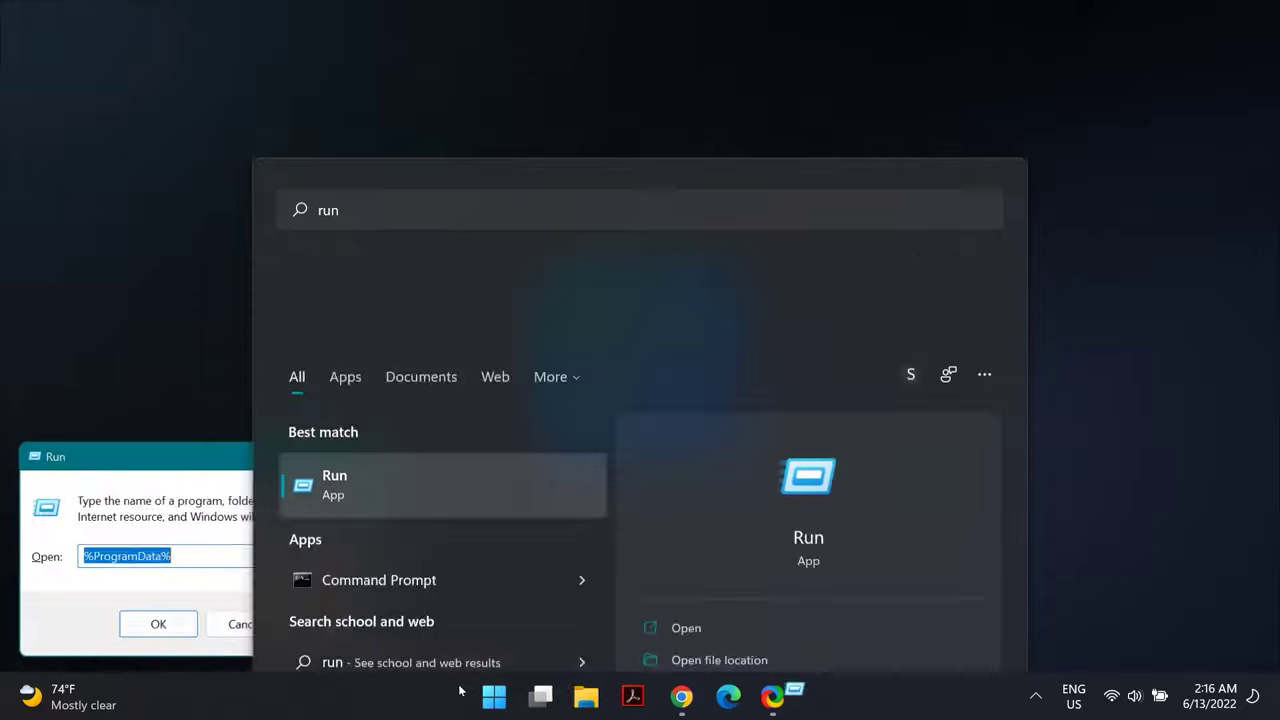
pyautogui.write('ms')
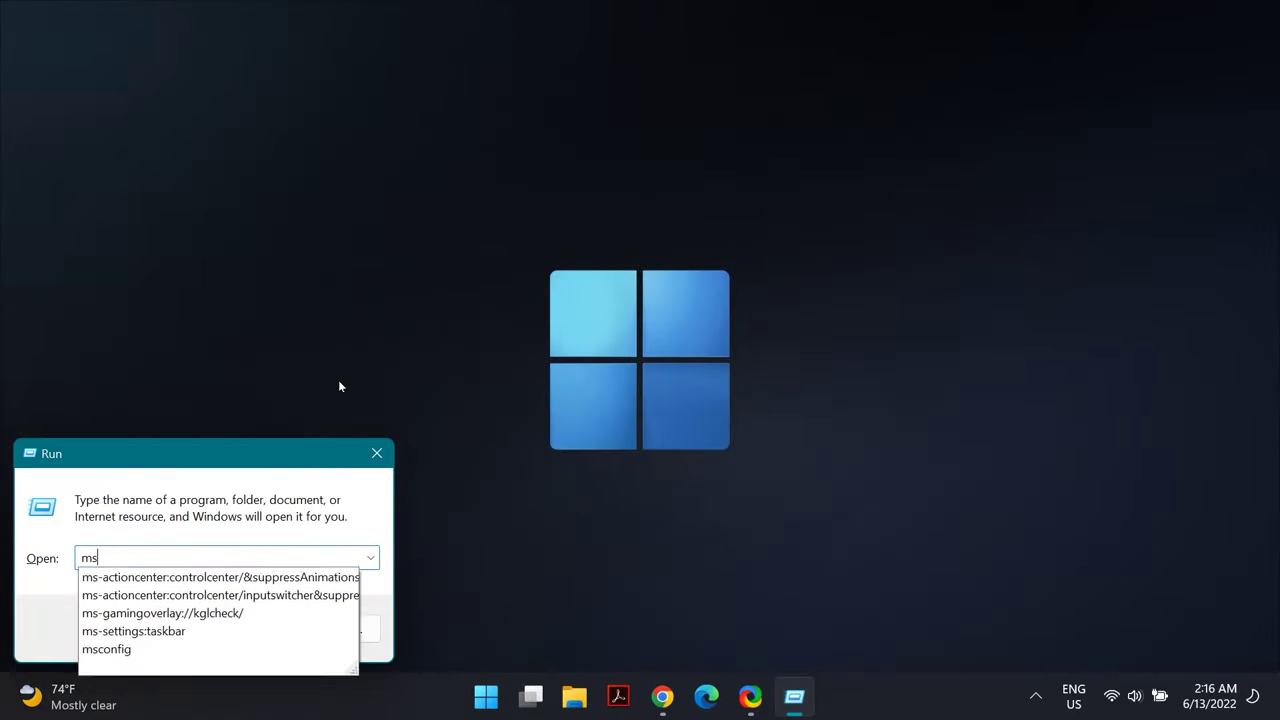
pyautogui.write('config')
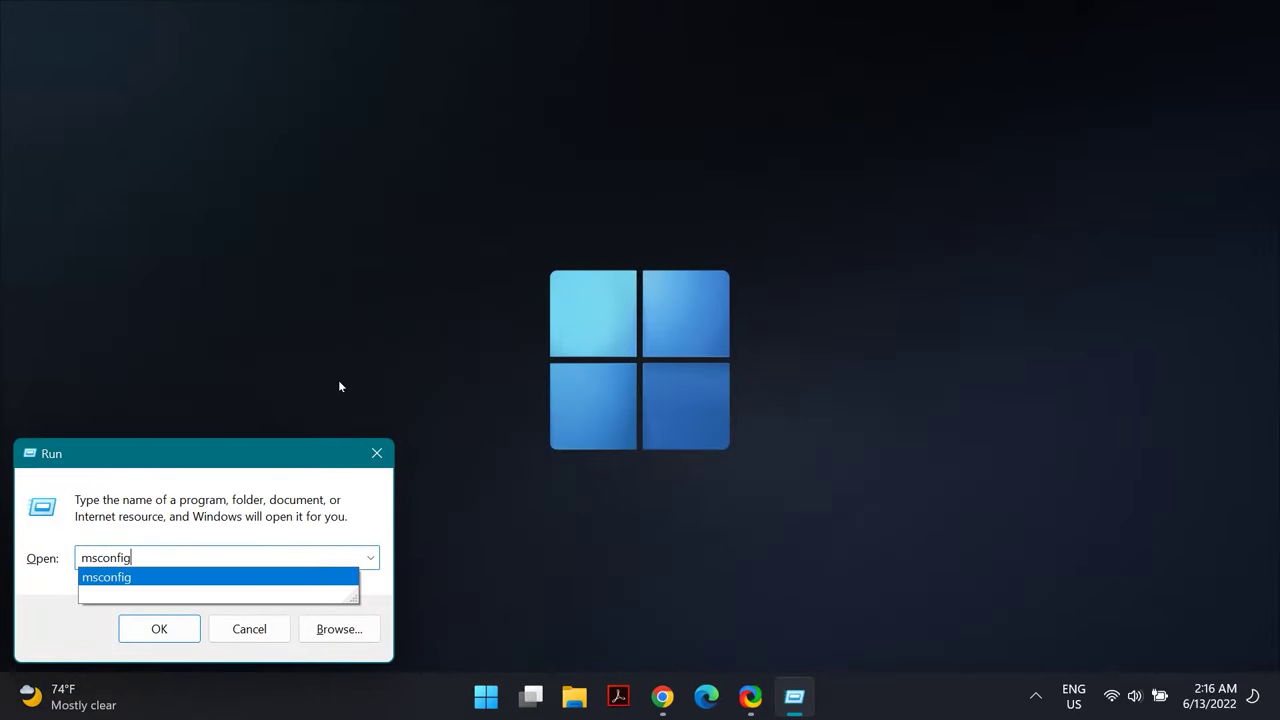
pyautogui.press('Return')
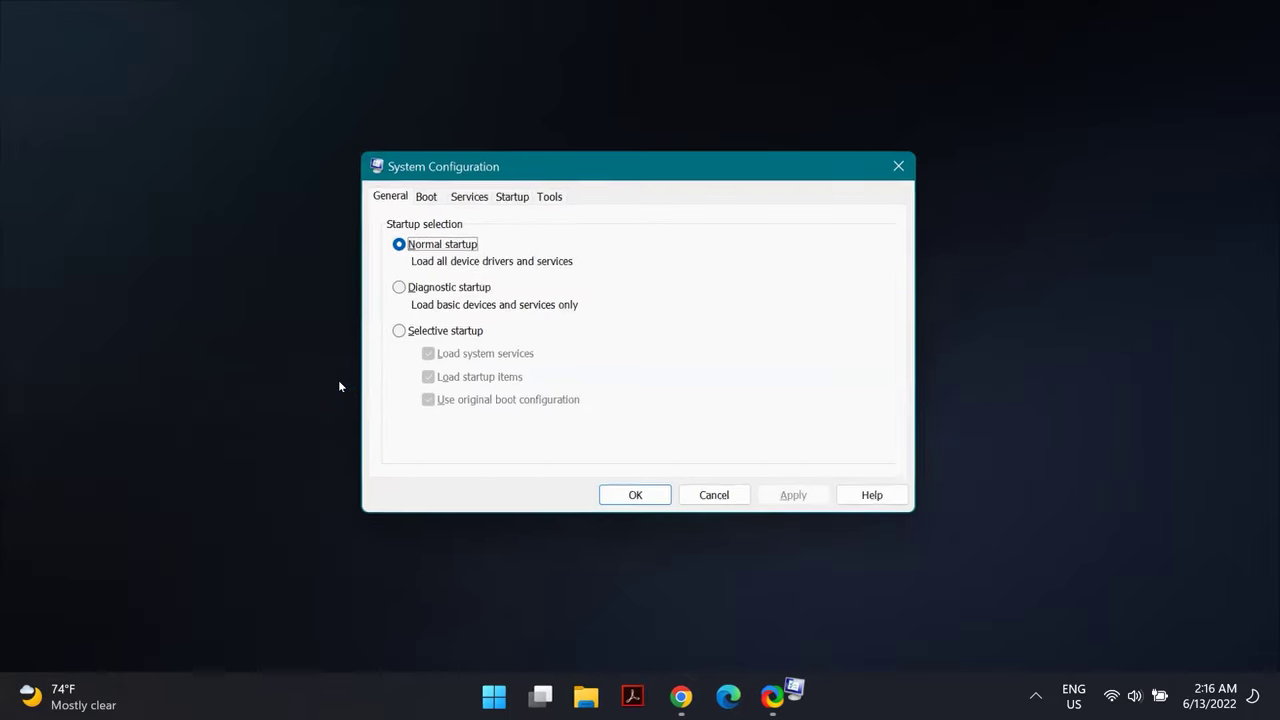
# Choose Selective startup without startup items, then hide Microsoft services and disable all remaining services
pyautogui.click(394, 331)
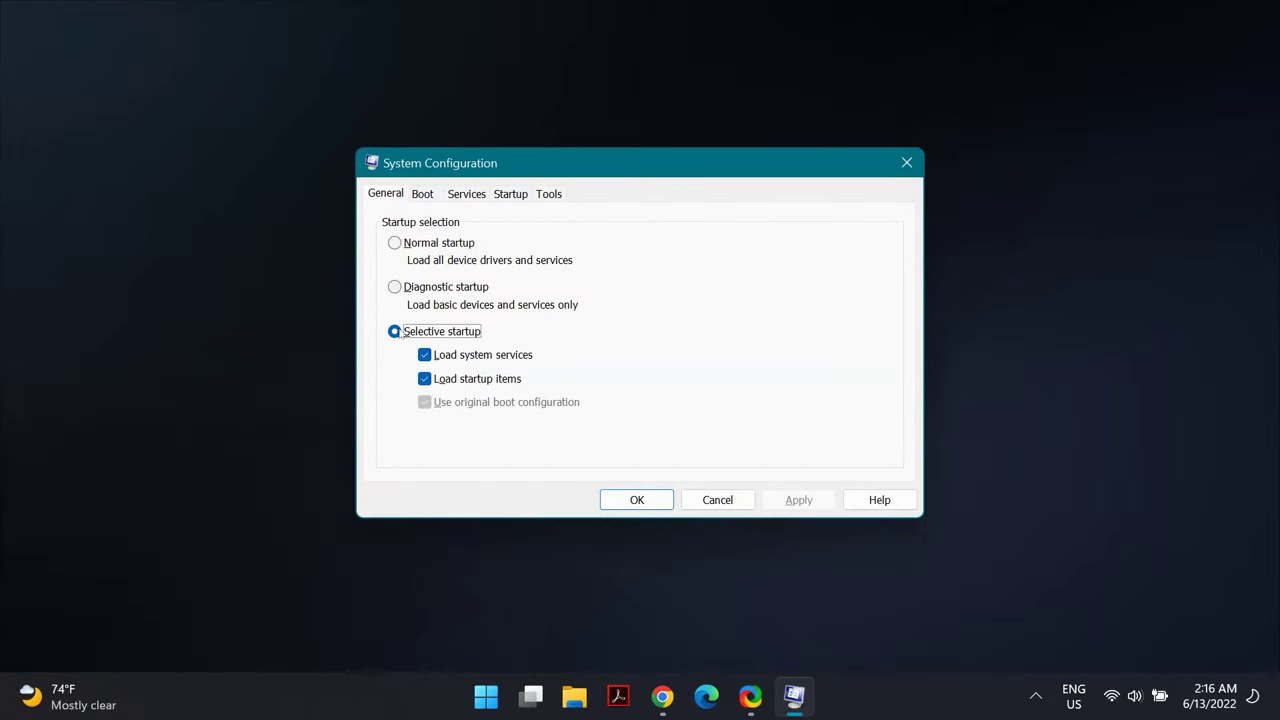
pyautogui.click(425, 379)
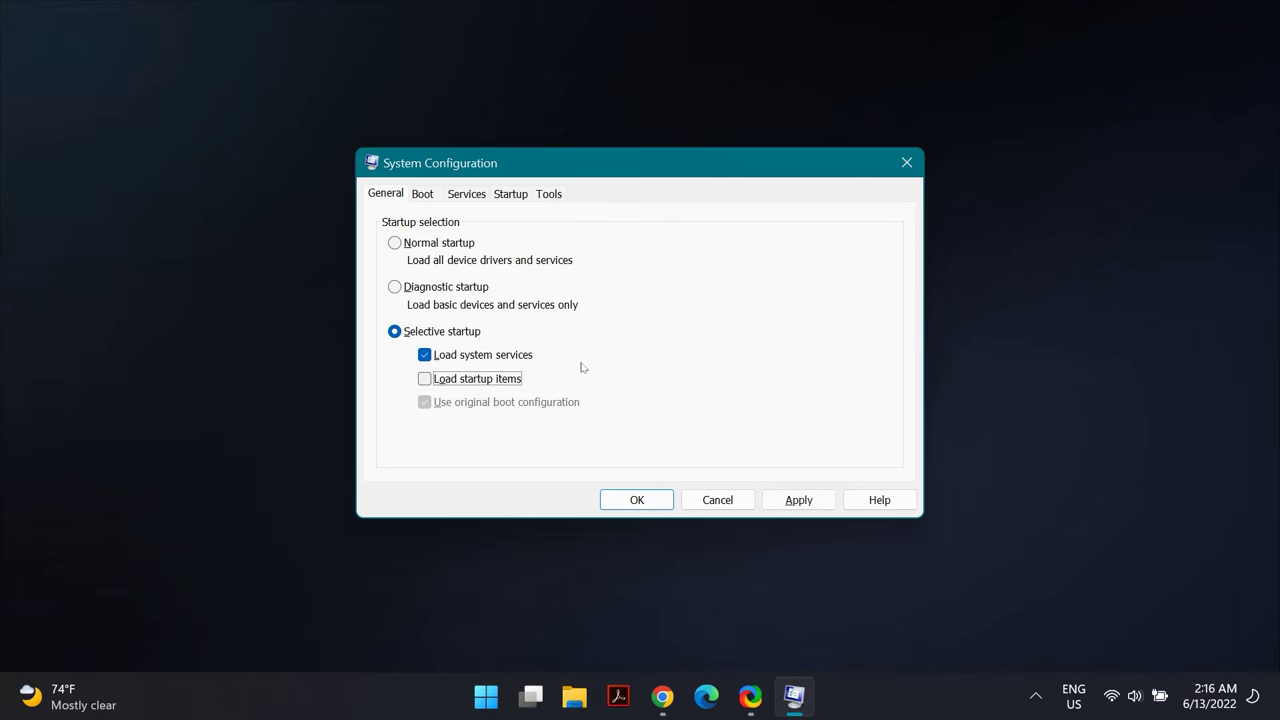
pyautogui.click(468, 198)
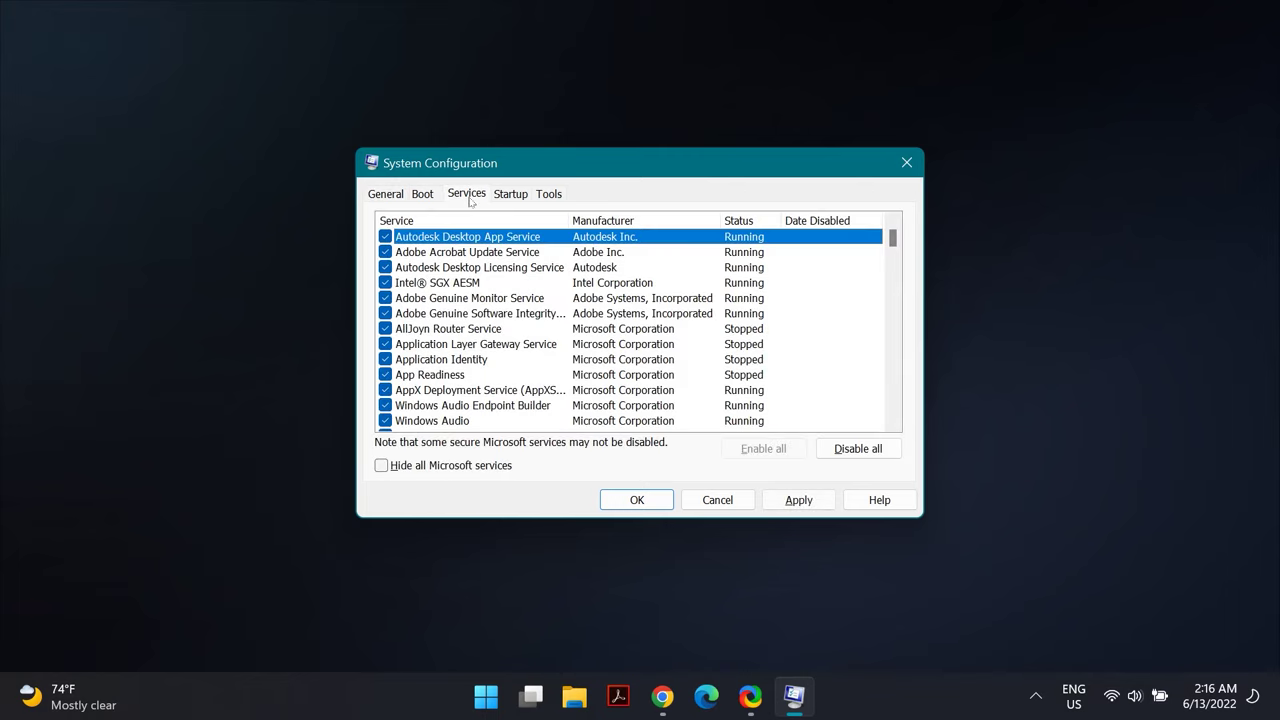
pyautogui.click(475, 472)
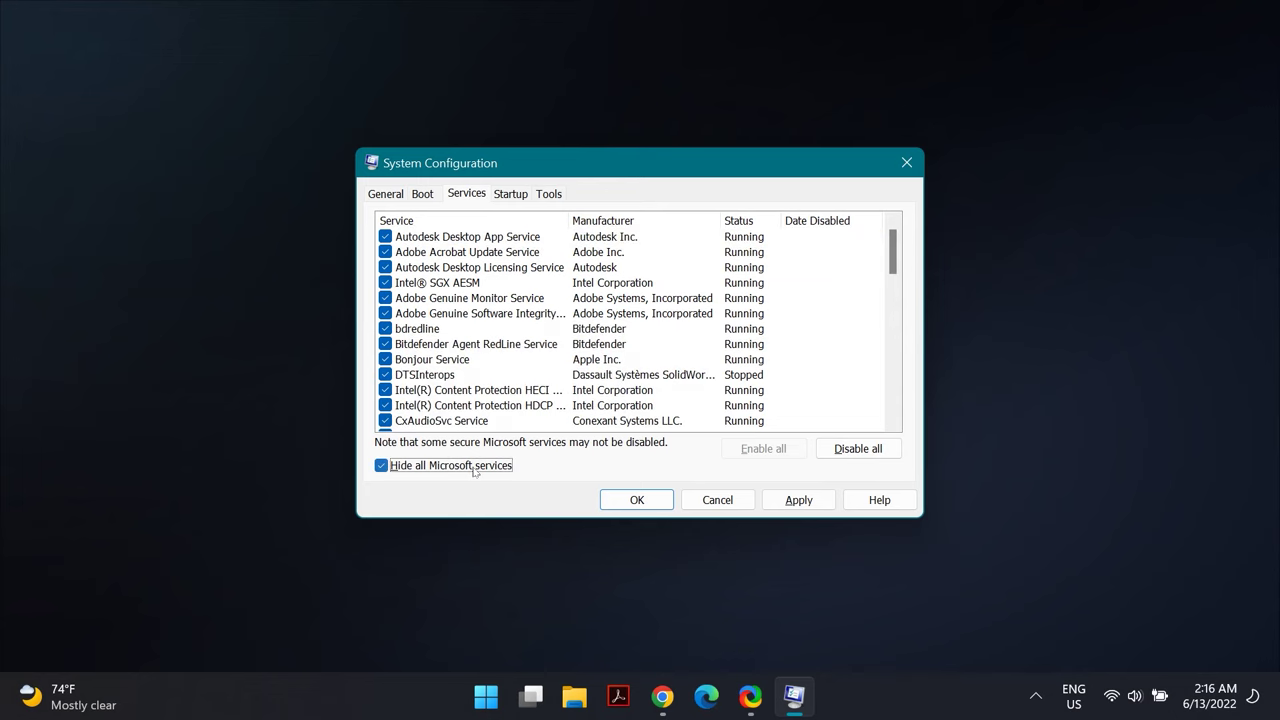
pyautogui.click(868, 452)
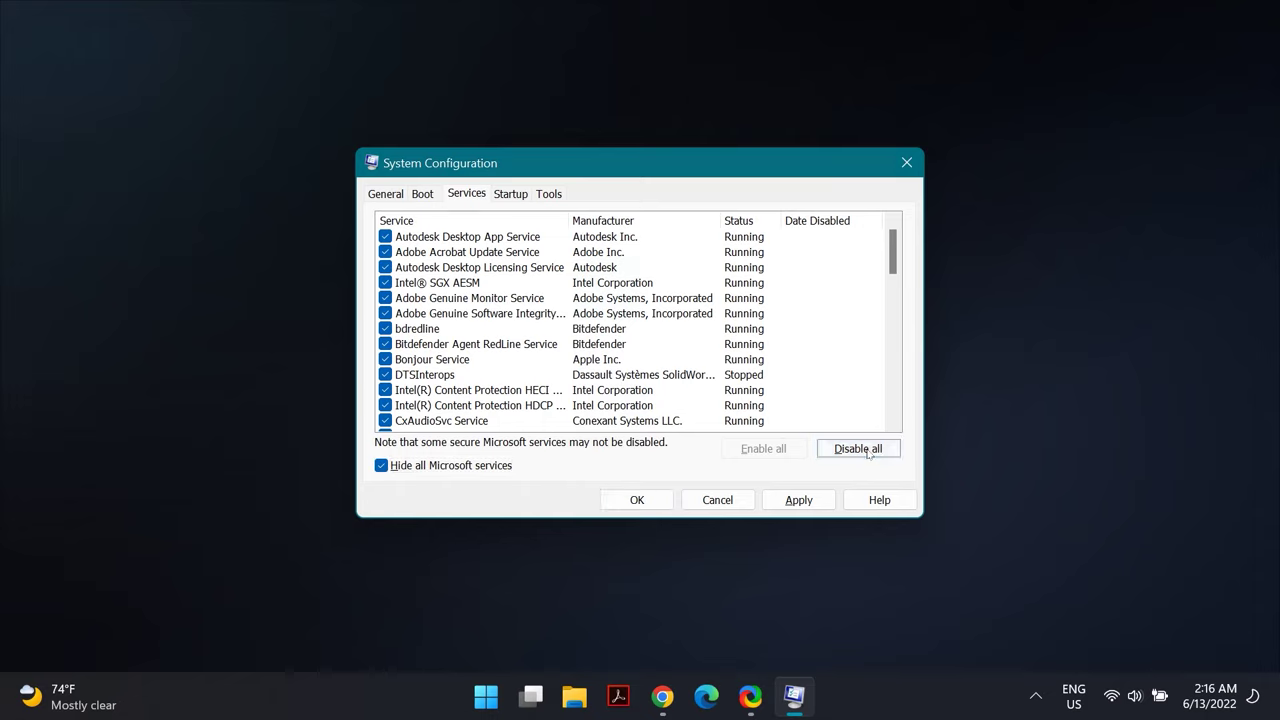
pyautogui.click(868, 452)
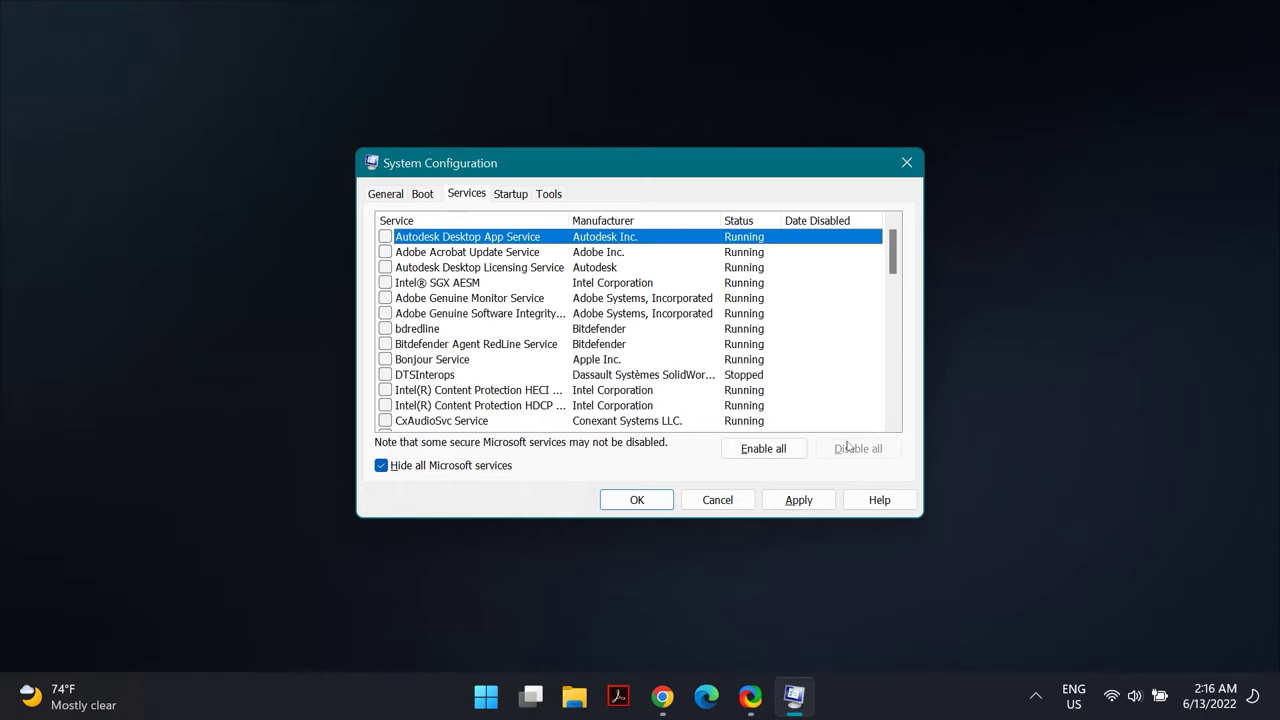